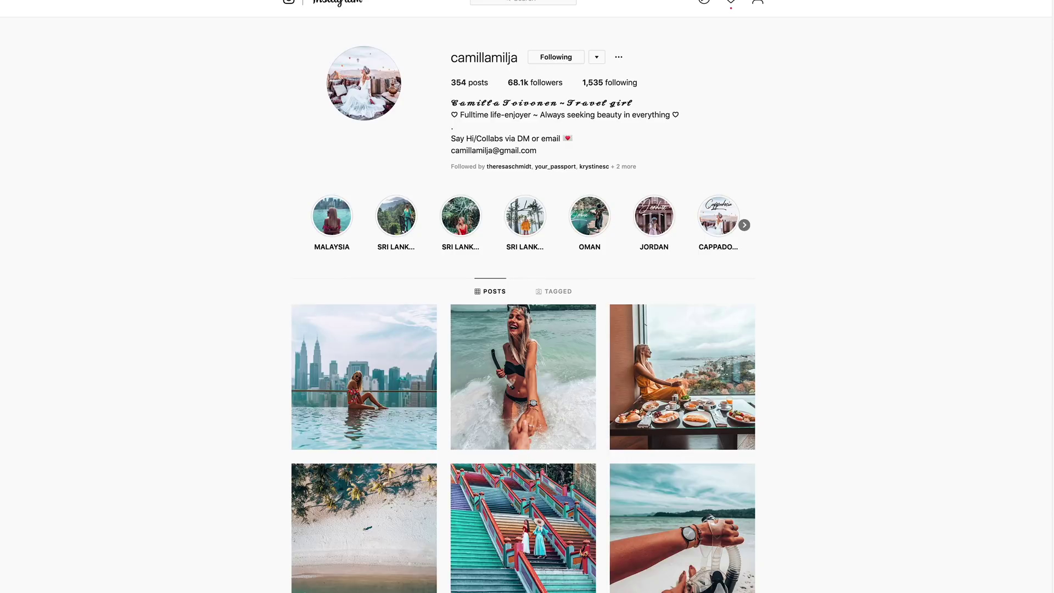
Step: Browse the travel blogger's Instagram post grid to examine the colours and editing style of the photos
scroll(1050, 40, "down", 6)
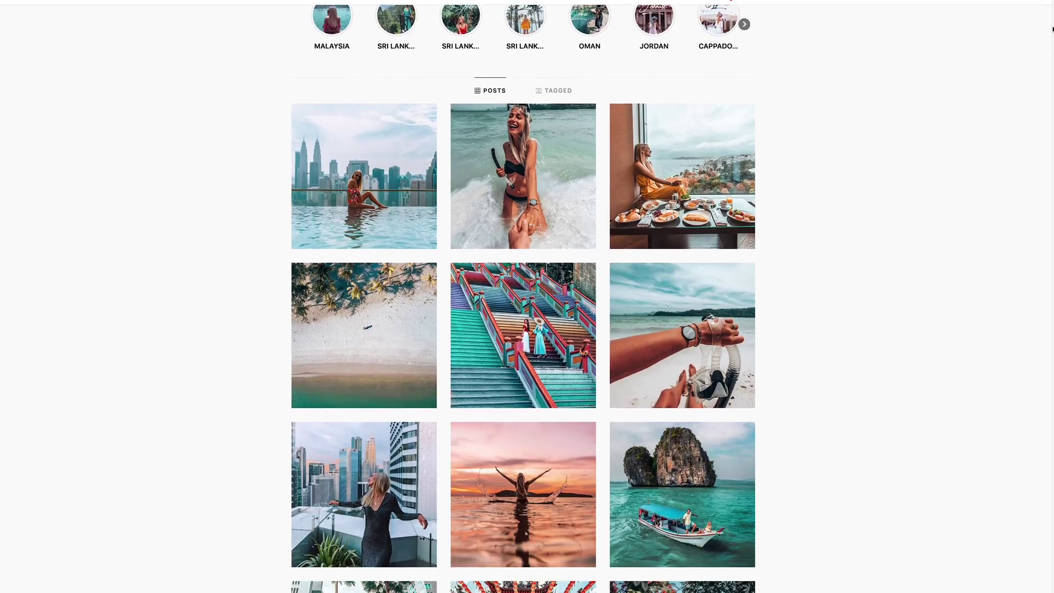
scroll(1051, 39, "down", 2)
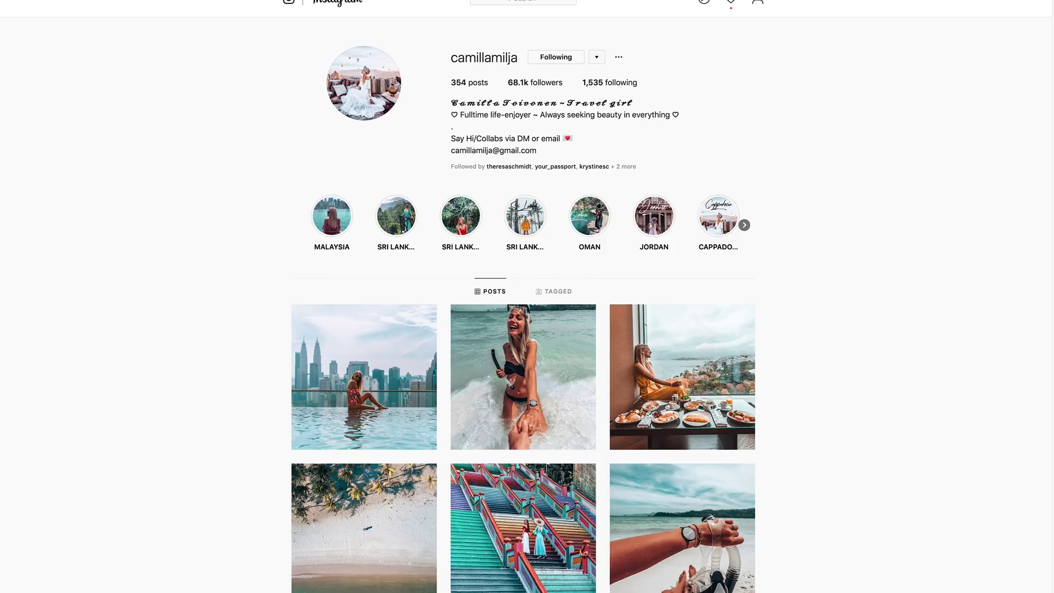
scroll(1047, 19, "down", 4)
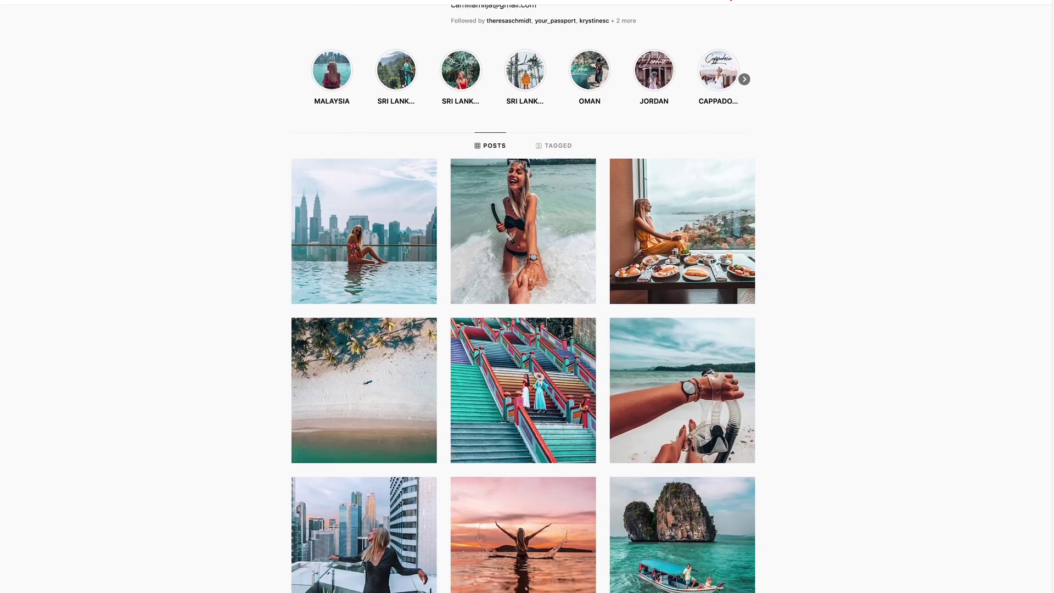
scroll(523, 297, "down", 6)
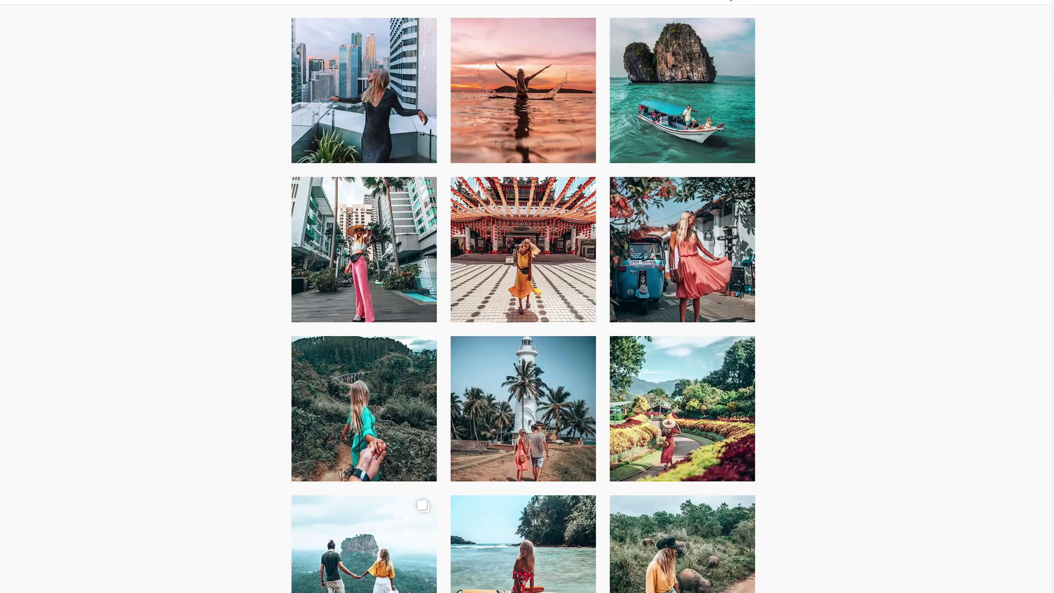
scroll(523, 298, "down", 10)
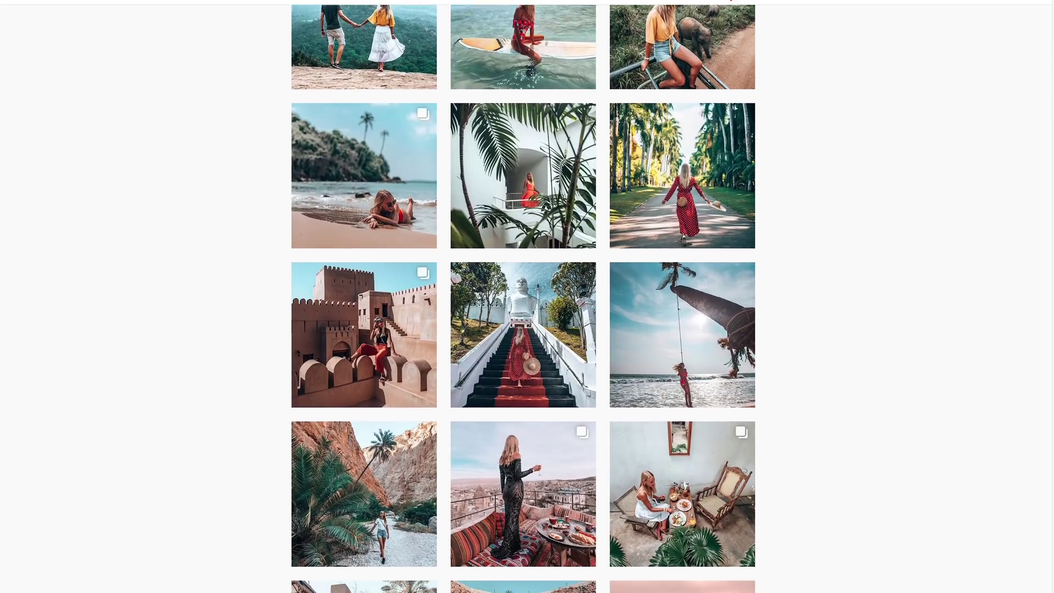
scroll(523, 298, "down", 11)
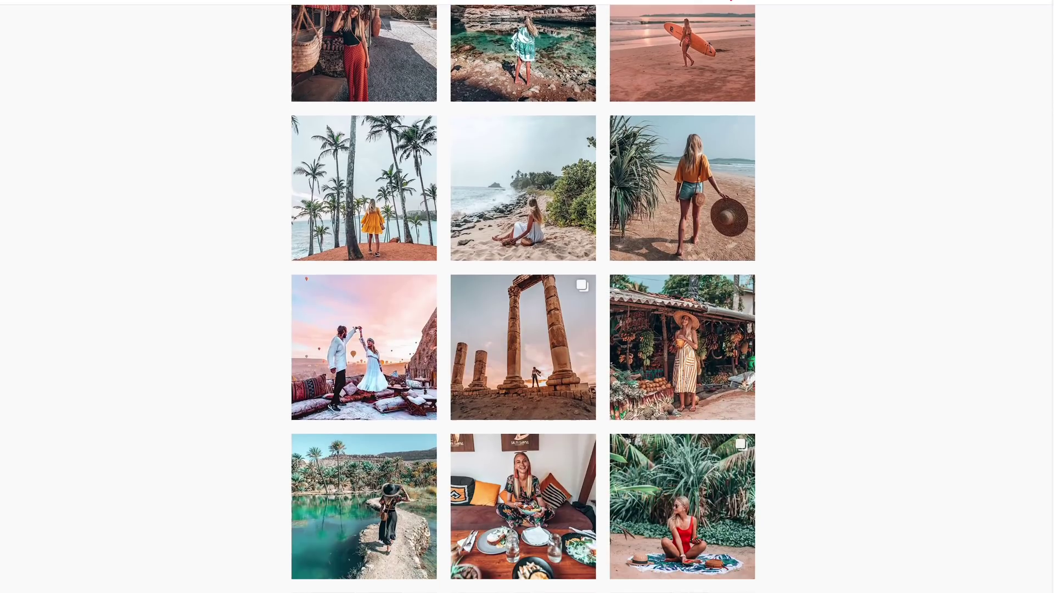
scroll(1047, 306, "down", 20)
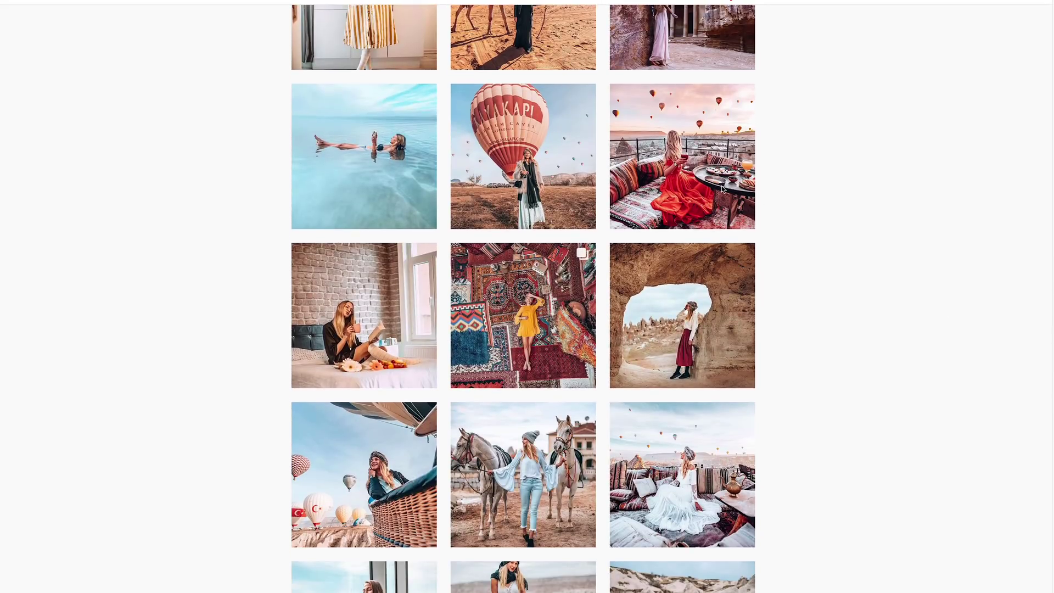
Step: View the enlarged post of the woman in a red dress among hot-air balloons, close it, and look over the neighbouring posts
left_click(721, 185)
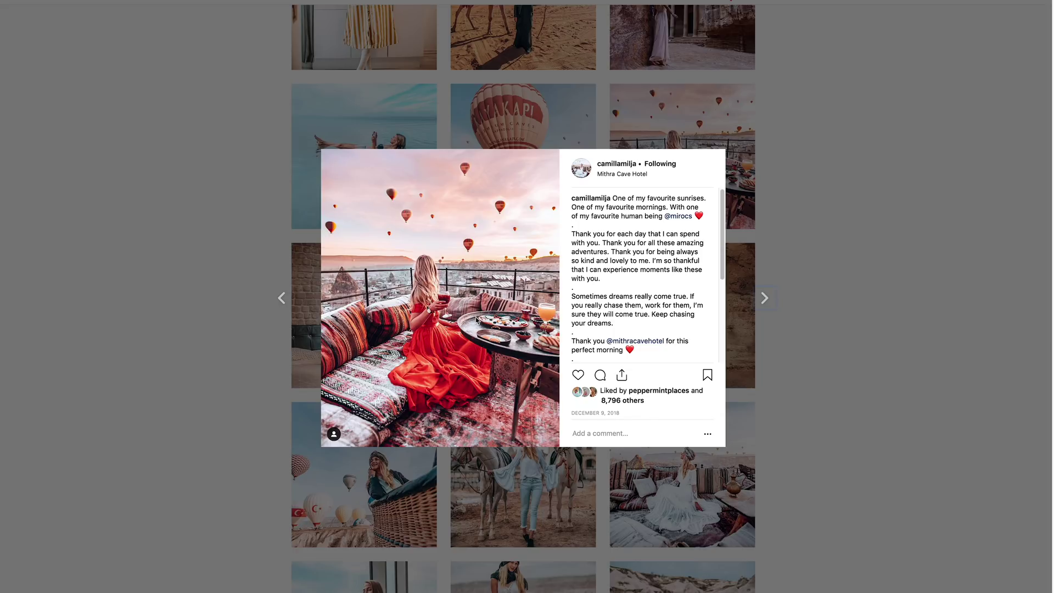
left_click(932, 151)
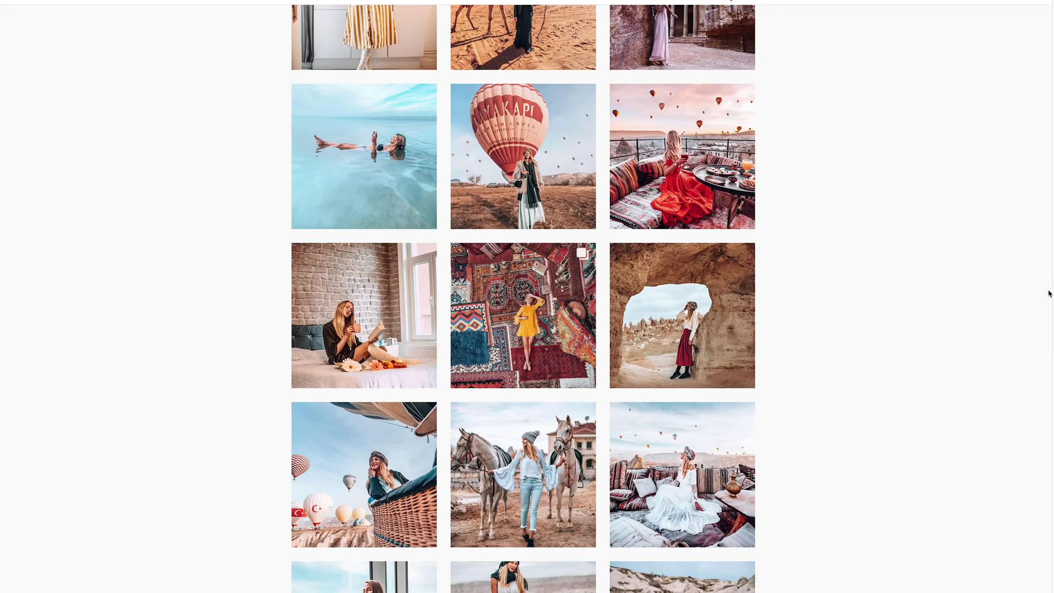
scroll(1048, 291, "up", 3)
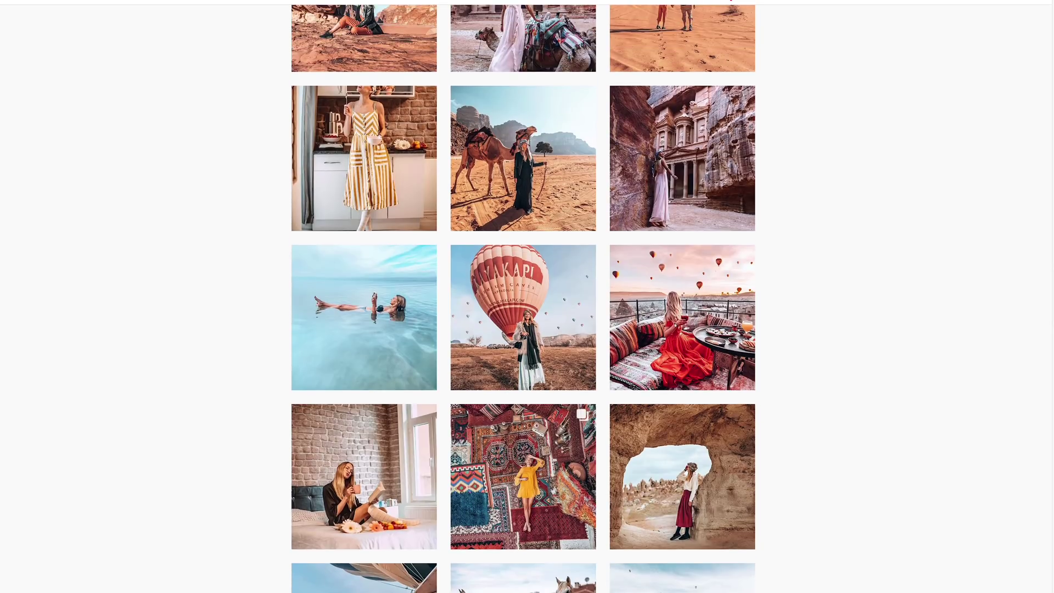
scroll(523, 298, "up", 3)
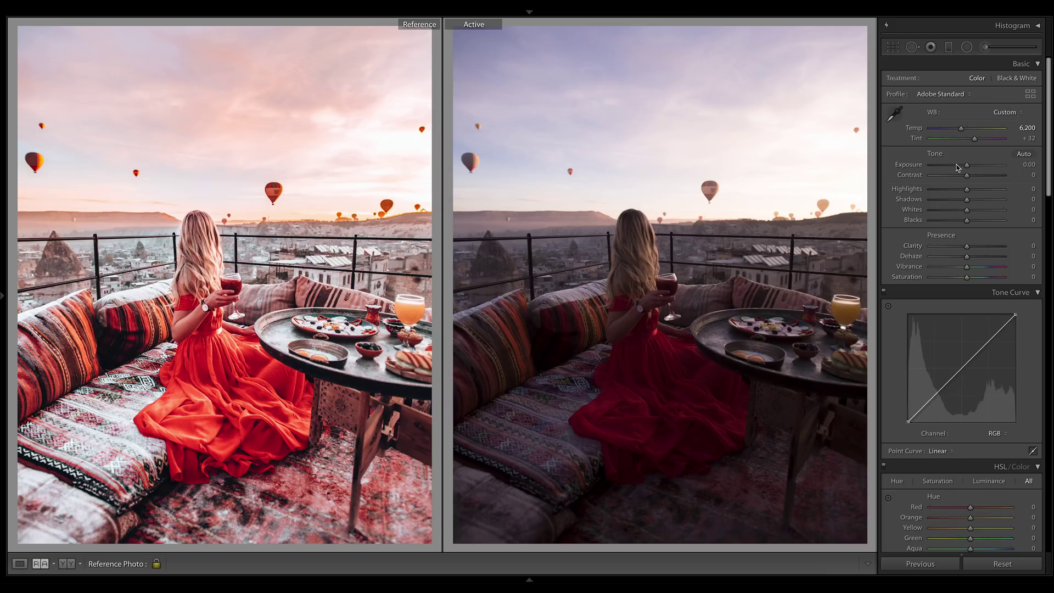
Step: Set the active photo's Exposure to +0.35 and Contrast to −11
left_click_drag(967, 165, 969, 169)
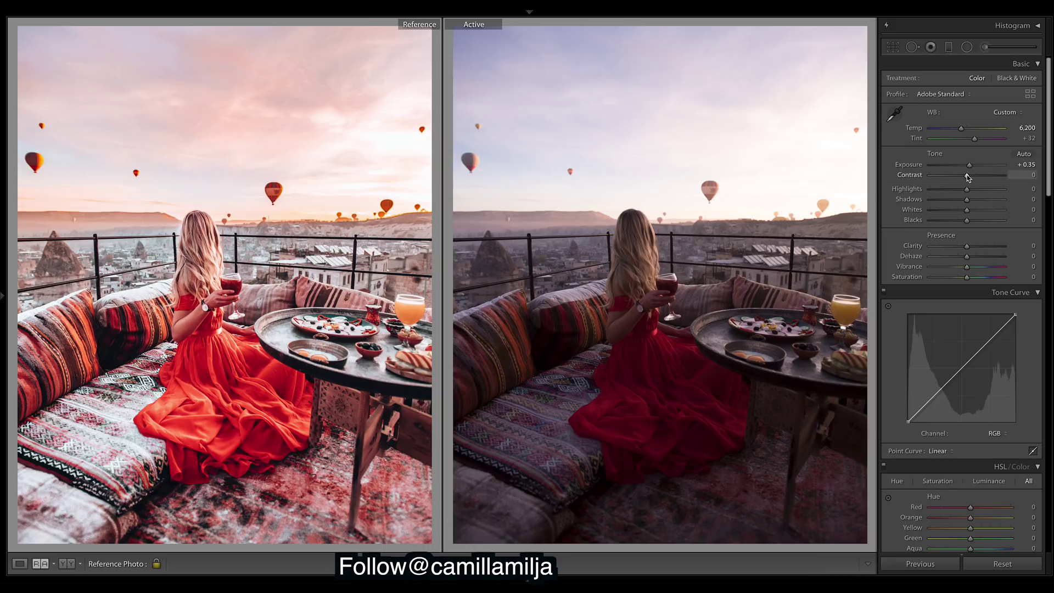
left_click_drag(967, 177, 963, 176)
left_click_drag(964, 175, 963, 176)
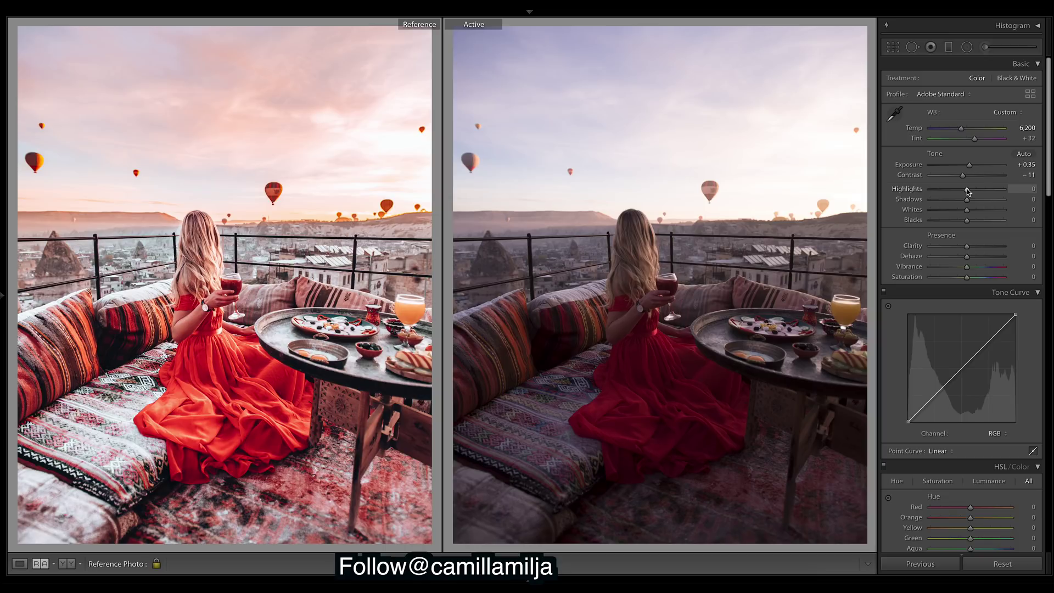
Step: Set the photo's Shadows to +100, Whites to +38 and Highlights to −100
left_click_drag(967, 200, 1020, 203)
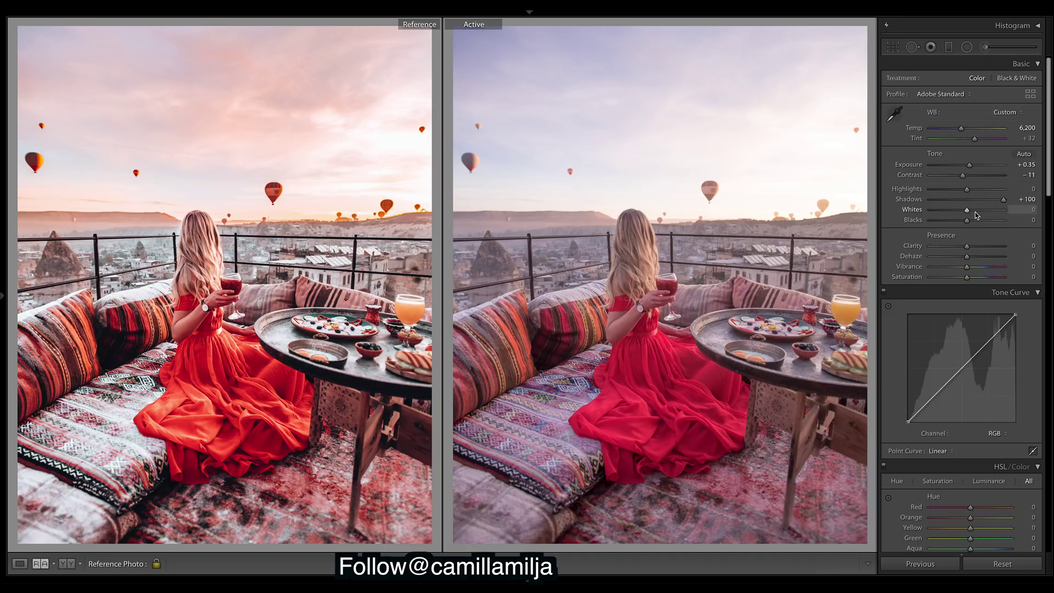
left_click_drag(974, 212, 982, 214)
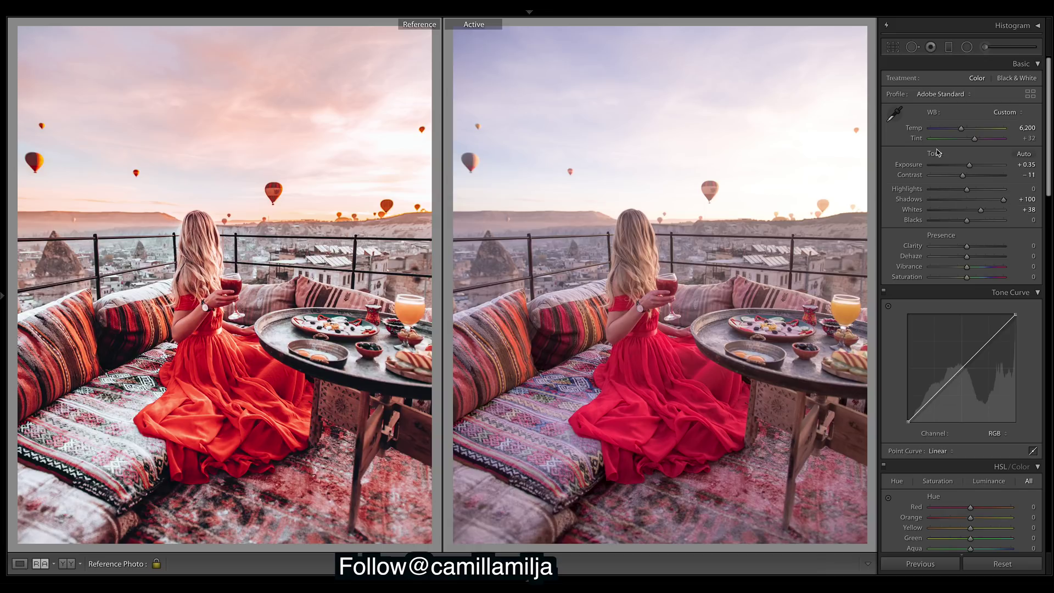
left_click_drag(960, 191, 826, 194)
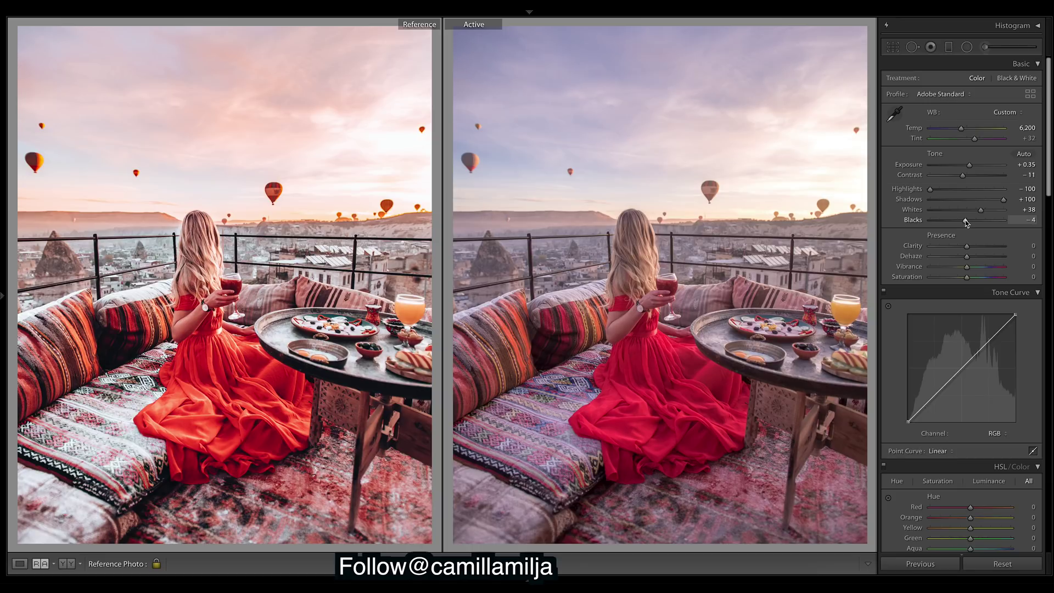
Step: Set the photo's Blacks to −3 and raise Whites to +42
left_click_drag(964, 219, 978, 220)
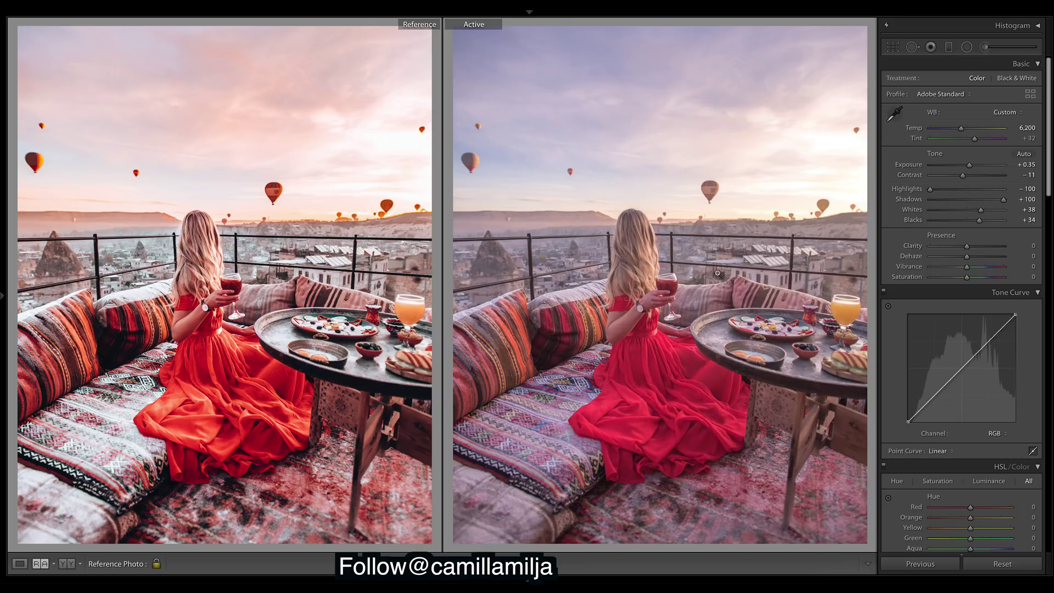
key("ctrl+z")
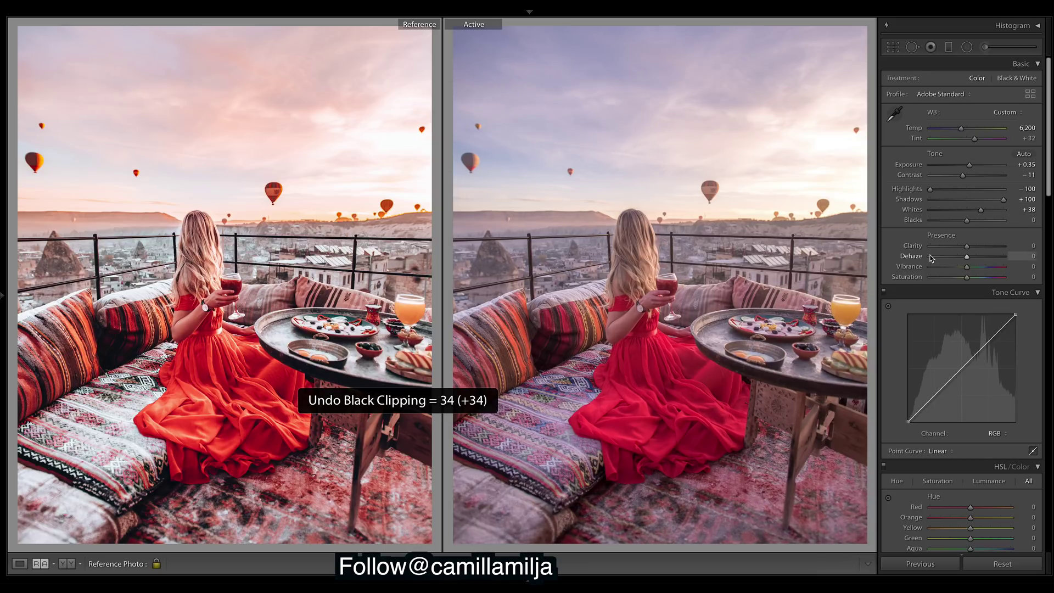
left_click_drag(967, 221, 967, 221)
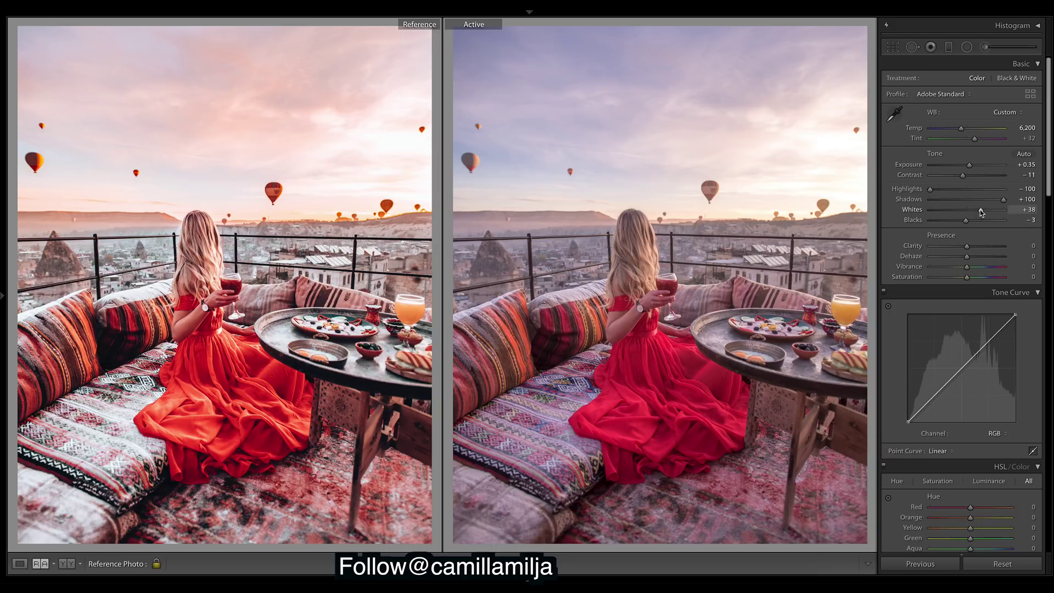
left_click_drag(980, 211, 983, 214)
Step: Set the photo's Clarity to +30 and Dehaze to +7
left_click_drag(966, 245, 980, 247)
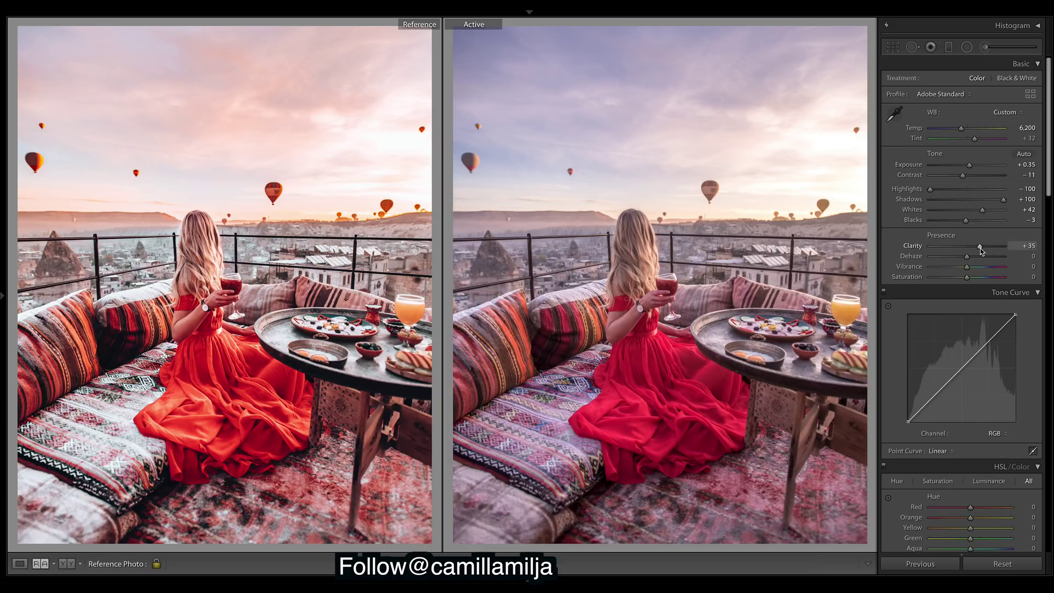
left_click_drag(982, 251, 979, 250)
mouse_move(967, 257)
left_mouse_down()
mouse_move(983, 259)
mouse_move(973, 257)
left_mouse_up()
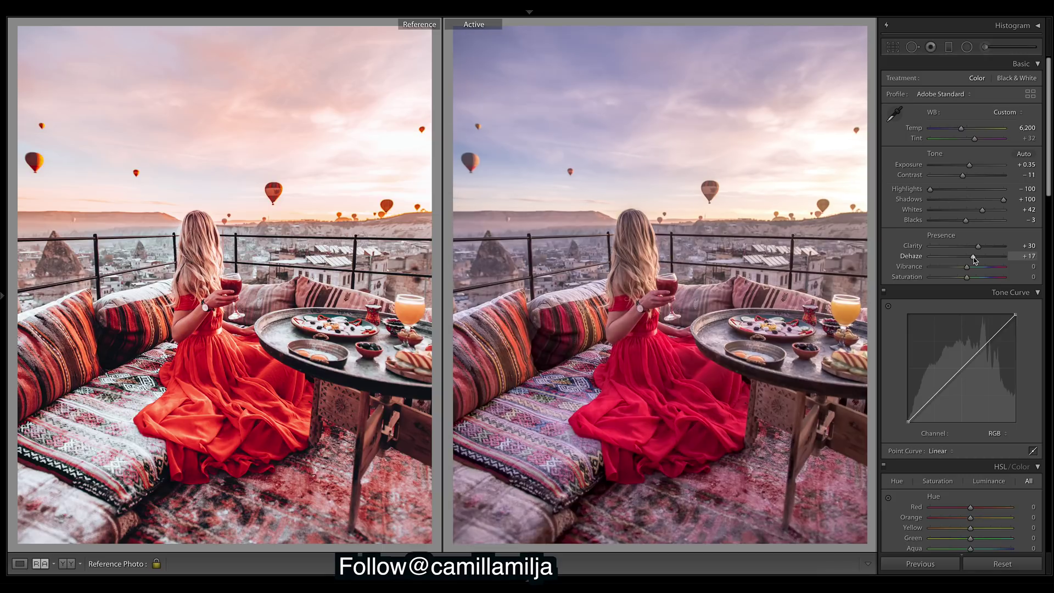
left_click_drag(973, 257, 970, 260)
Step: Shape the Red channel's tone curve into an S with lowered shadows and raised highlights
scroll(1004, 307, "down", 1)
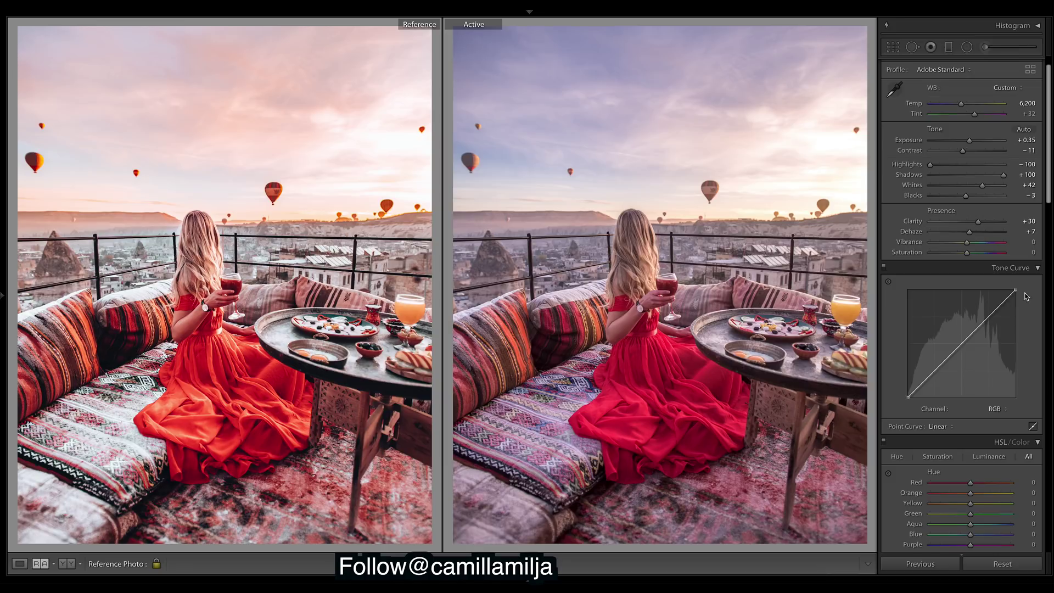
left_click(994, 409)
left_click(988, 416)
left_click_drag(933, 379, 982, 311)
Step: Shape the Green channel's tone curve into an S by lowering its shadows and raising its highlights
left_click(994, 408)
left_click(994, 418)
left_click_drag(930, 375, 931, 392)
left_click_drag(966, 353, 984, 309)
Step: Give the Blue channel's tone curve an S shape with darker shadows and brighter highlights
left_click(992, 409)
left_click(993, 420)
left_click_drag(928, 379, 924, 388)
left_click_drag(958, 355, 983, 311)
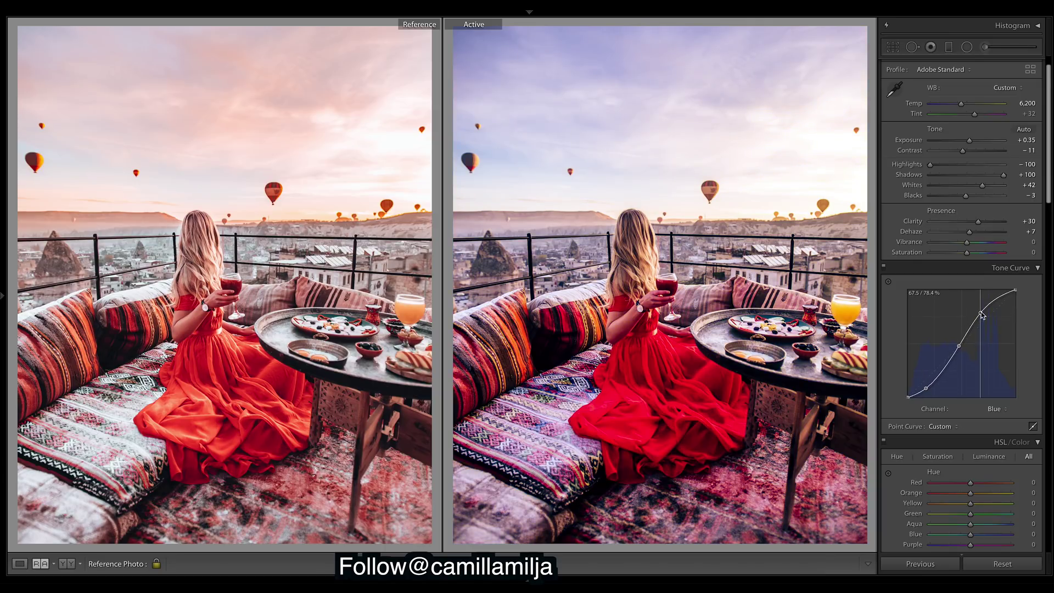
Step: Fade the RGB tone curve by lifting its black point, adding shadow and midtone points, and slightly lowering the white point
left_click(994, 409)
left_click(991, 382)
mouse_move(931, 376)
left_mouse_down()
mouse_move(931, 364)
mouse_move(931, 372)
left_mouse_up()
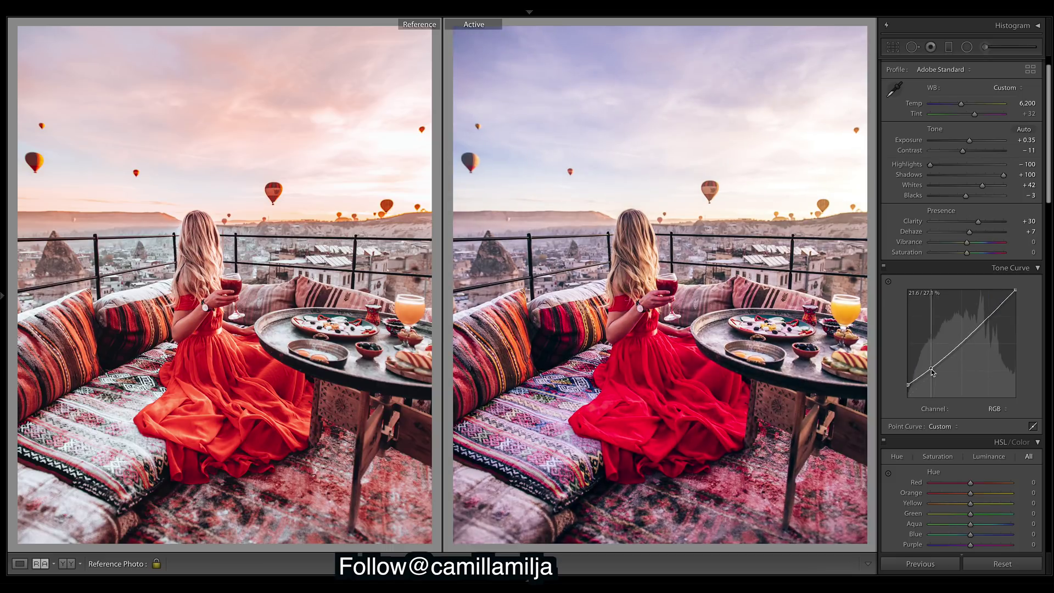
left_click(965, 337)
left_click_drag(964, 336, 963, 337)
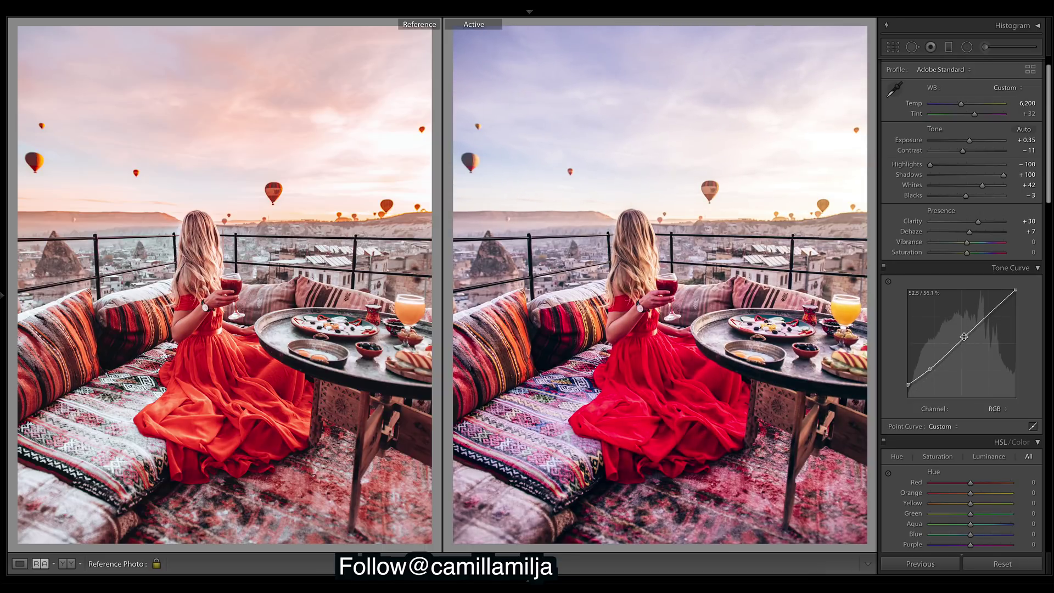
left_click_drag(1016, 290, 1022, 295)
Step: Toggle the Tone Curve adjustments off and on to compare the photo with and without them
left_click(884, 268)
left_click(884, 268)
left_click(884, 268)
left_click(884, 268)
left_click(883, 268)
left_click(883, 269)
Step: Review the finished tone curves of the Red, Green and Blue channels and return to the RGB curve
left_click(995, 409)
left_click(1002, 418)
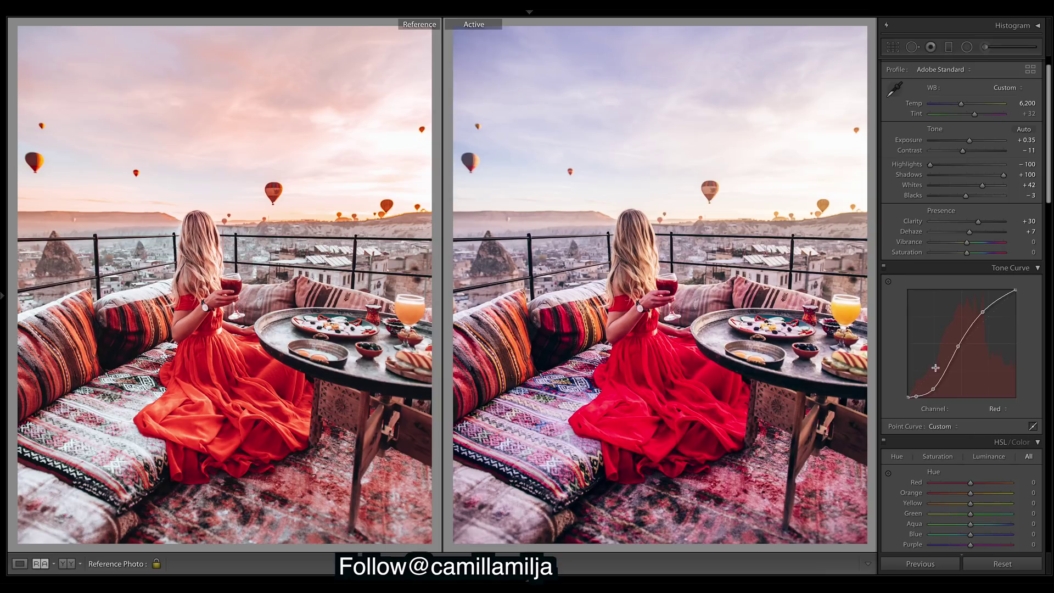
left_click(996, 409)
left_click(1002, 423)
left_click(996, 409)
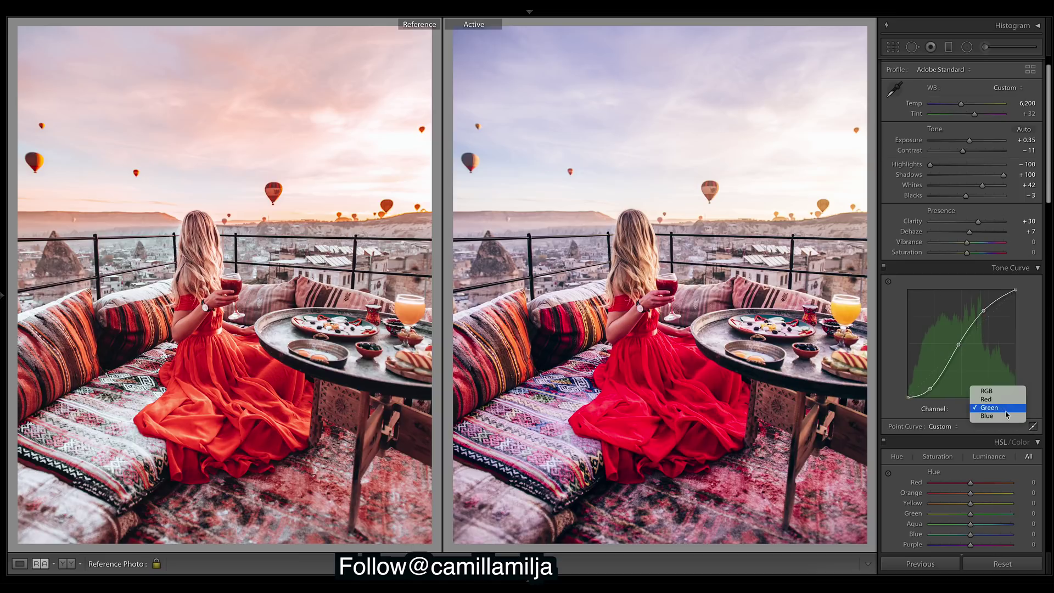
left_click(1006, 419)
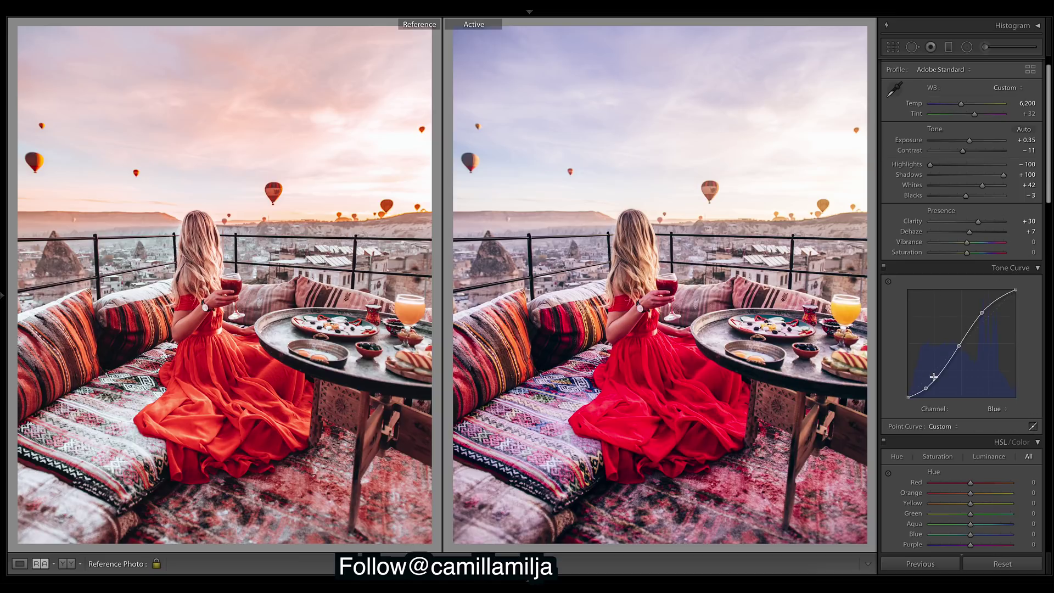
left_click(1002, 412)
left_click(999, 384)
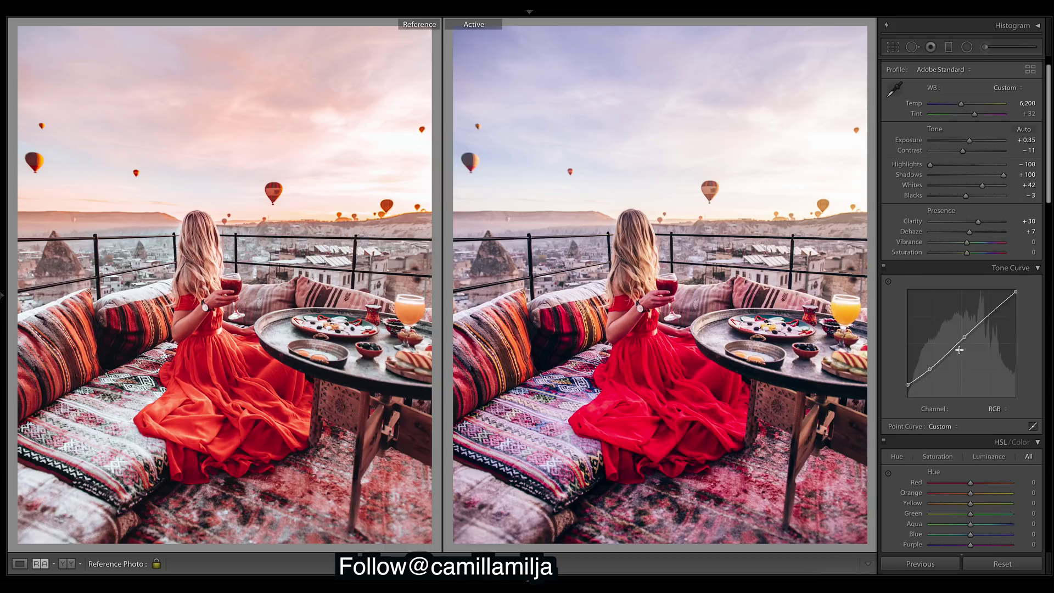
left_click_drag(900, 387, 894, 410)
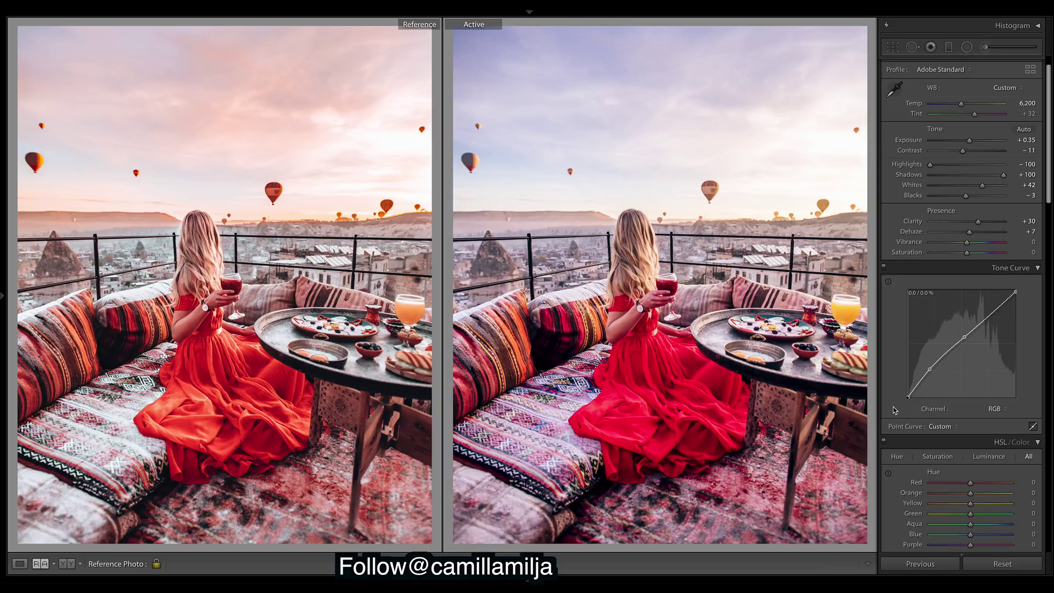
key("ctrl+z")
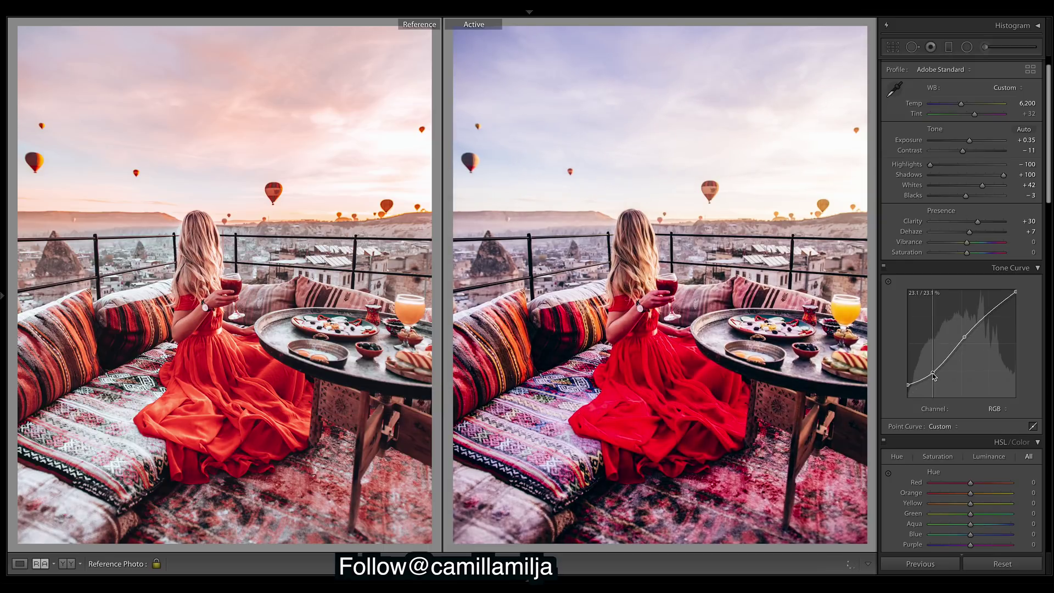
key("ctrl+z")
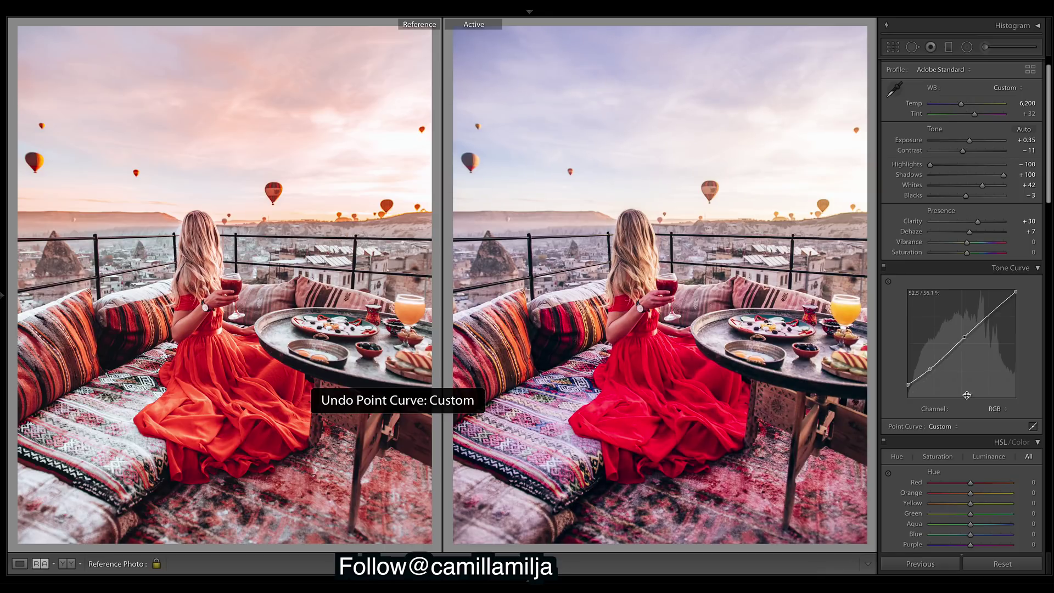
left_click_drag(931, 371, 929, 366)
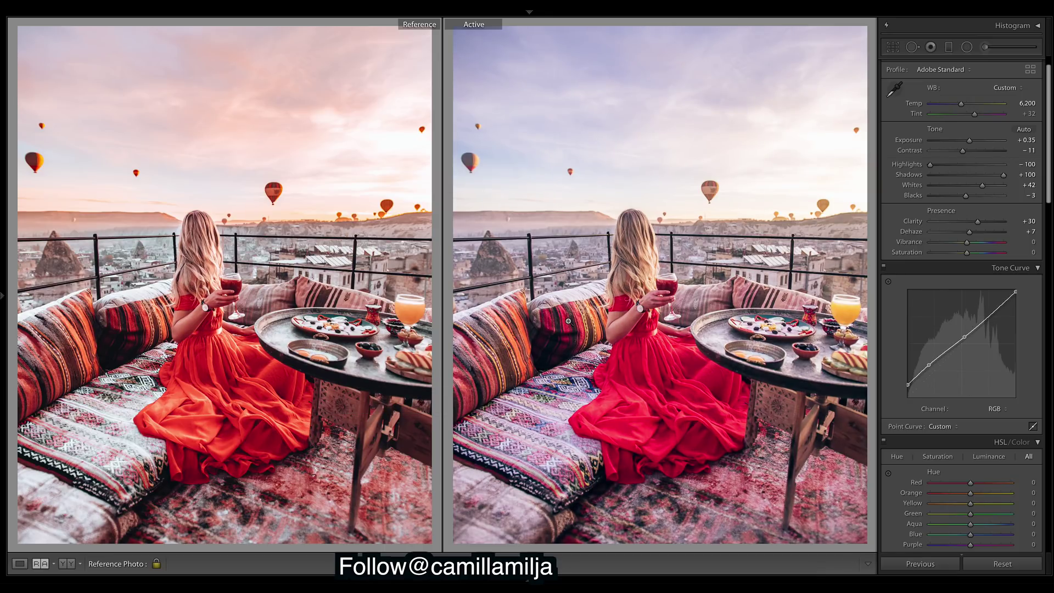
key("ctrl+z")
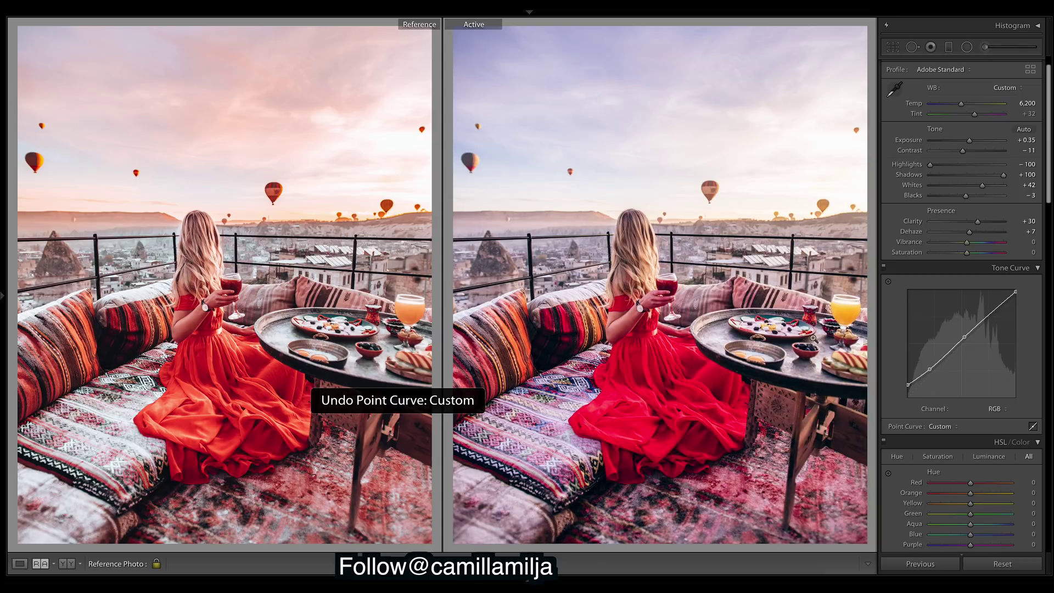
Step: Check the Red channel's tone curve and return to the RGB curve
left_click(1007, 409)
left_click(1008, 416)
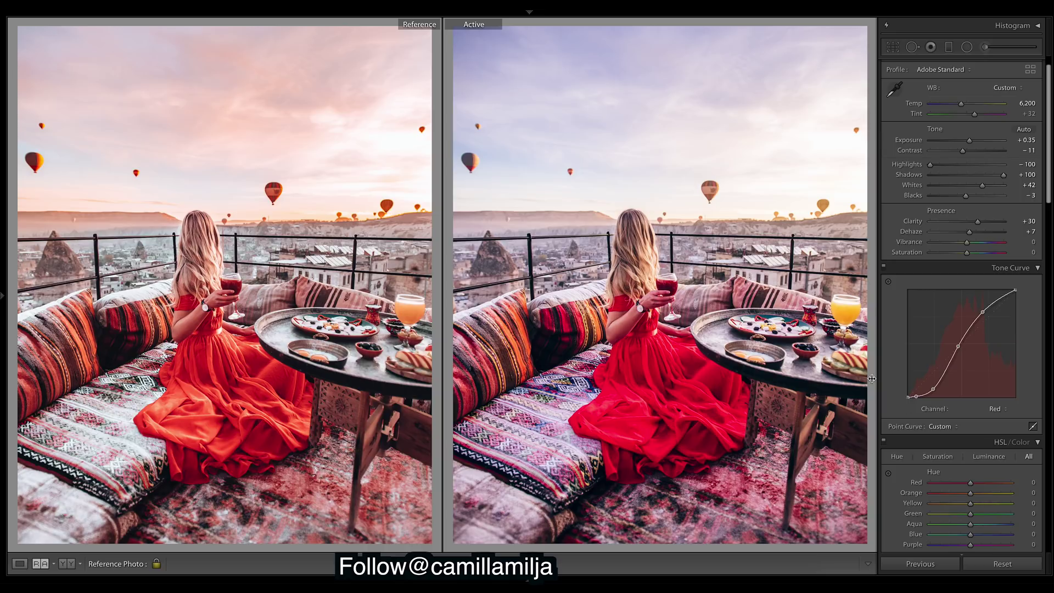
left_click(1007, 409)
left_click(1005, 401)
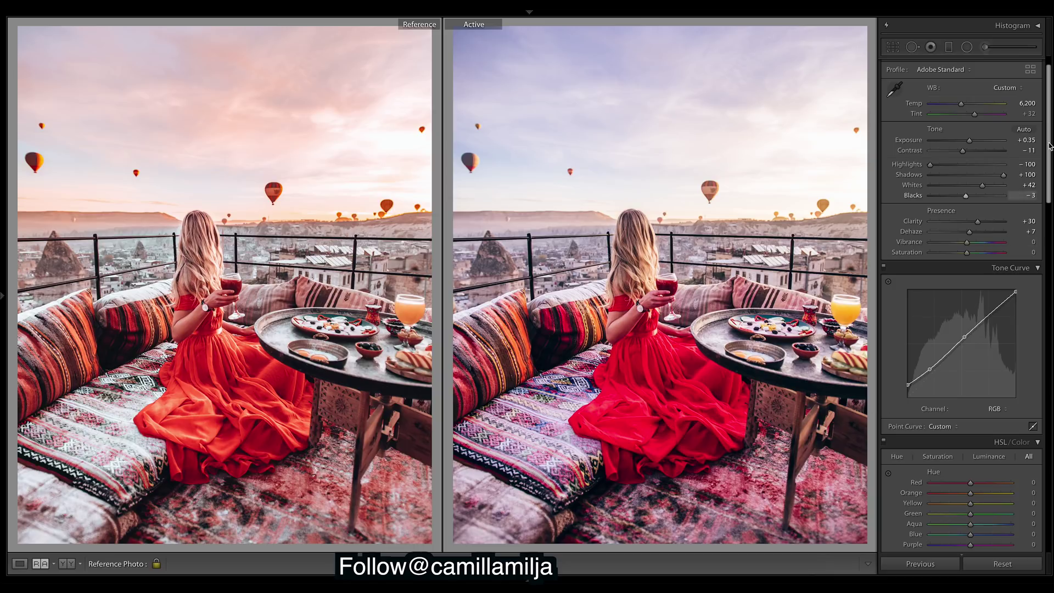
Step: Reduce the HSL saturation: Red −36, Orange −30, Yellow −24, Green −68, Aqua −90, Blue −95, Purple −58 and Magenta −60
scroll(1050, 130, "down", 1)
scroll(1050, 130, "down", 1)
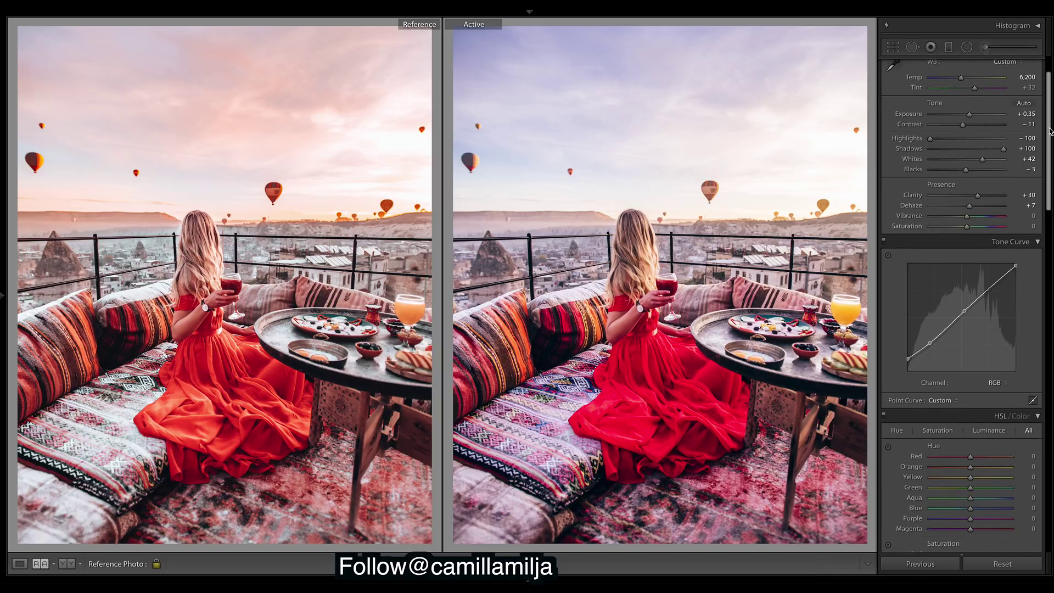
left_click_drag(1050, 130, 1048, 470)
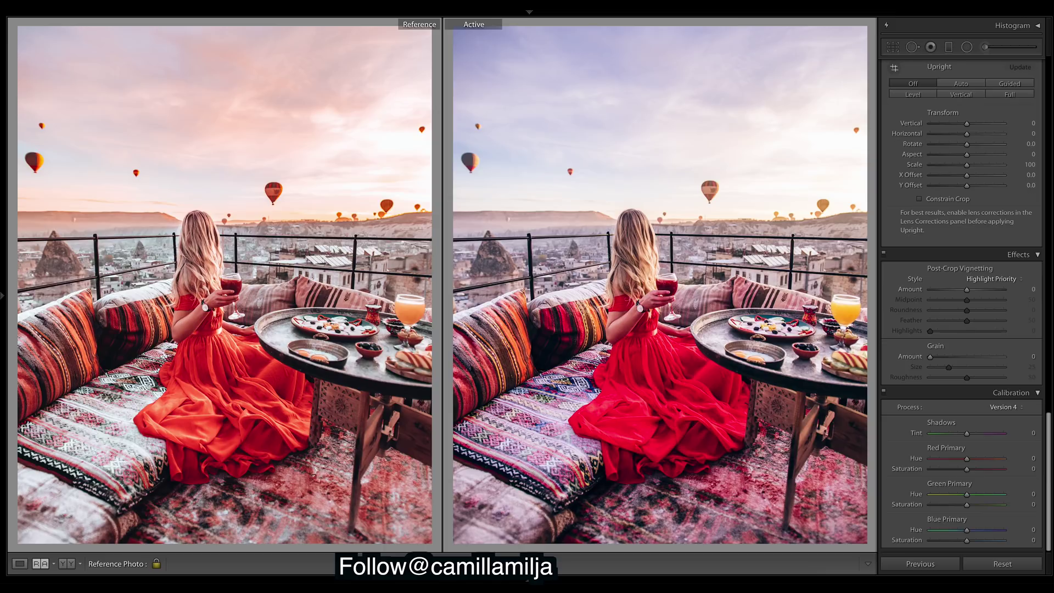
left_click_drag(1048, 473, 1049, 134)
scroll(1026, 219, "down", 5)
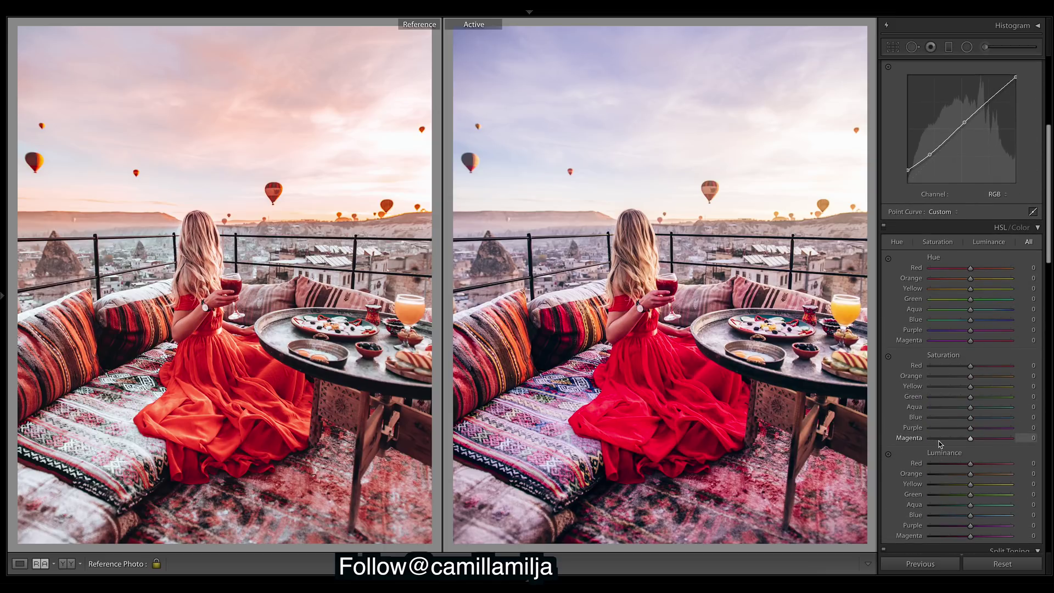
left_click(936, 419)
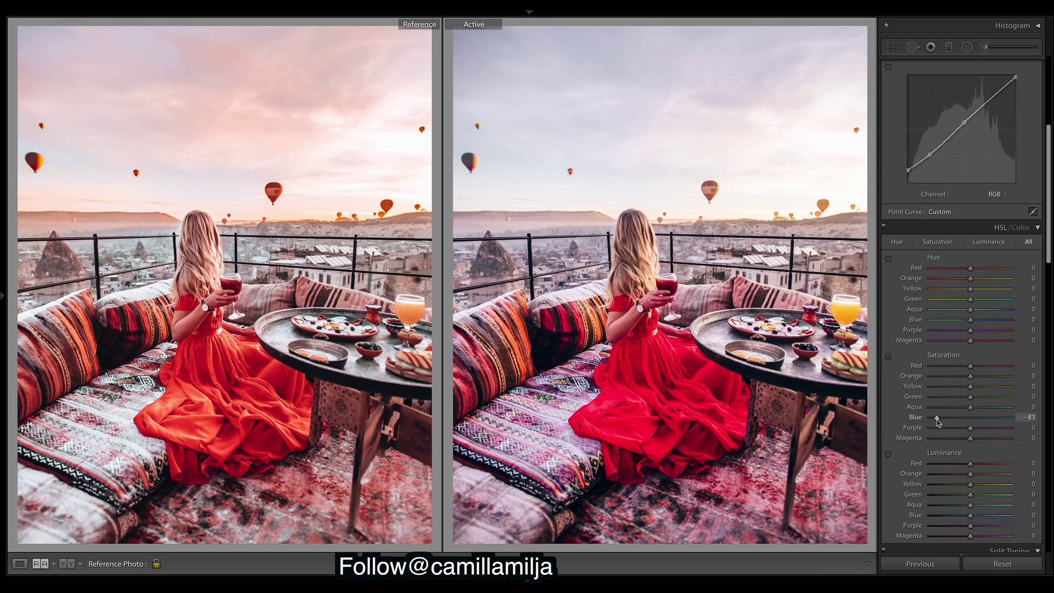
left_click(931, 418)
left_click(934, 407)
left_click(958, 376)
left_click(955, 366)
left_click(961, 386)
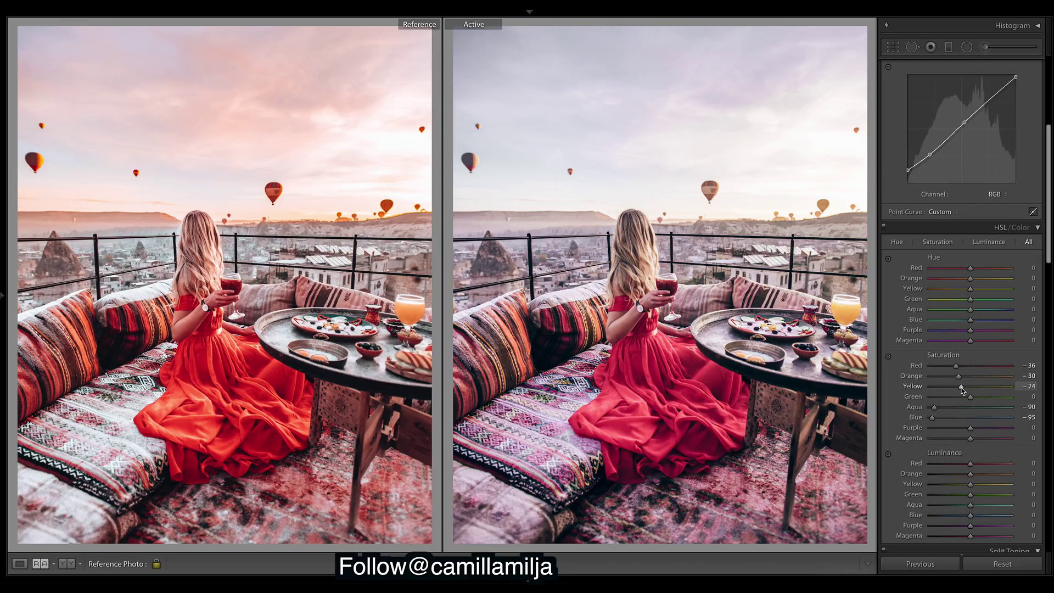
left_click(942, 396)
Step: Calibrate the red primary to hue +30 and saturation +19, and the green primary hue to +75
left_click_drag(1048, 215, 1049, 494)
scroll(966, 308, "down", 1)
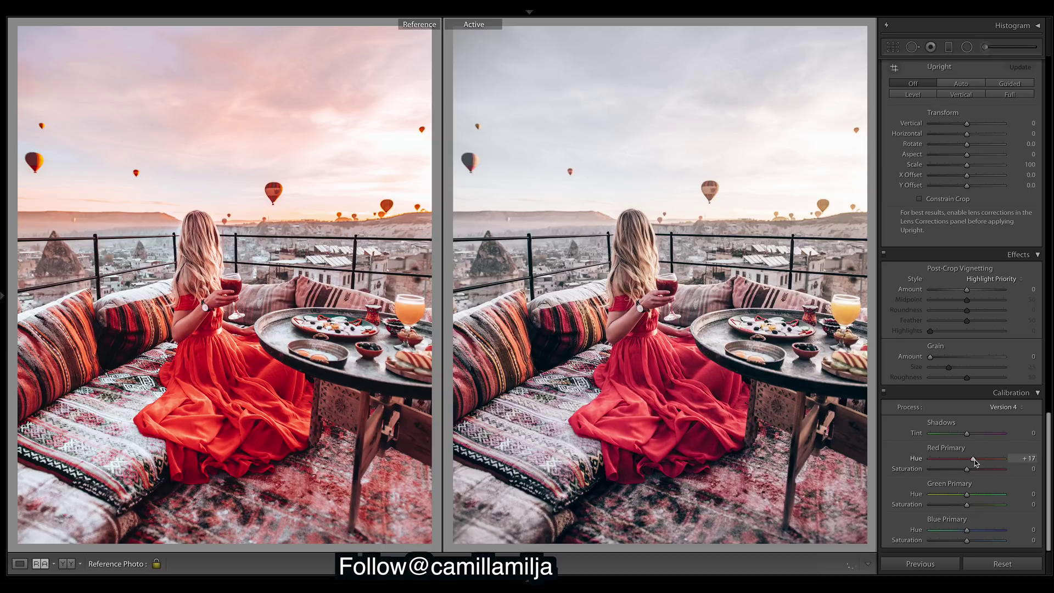
left_click_drag(967, 469, 997, 495)
Step: Raise the basic Vibrance to +37 and the overall Saturation to about +11
left_click_drag(1048, 441, 1049, 87)
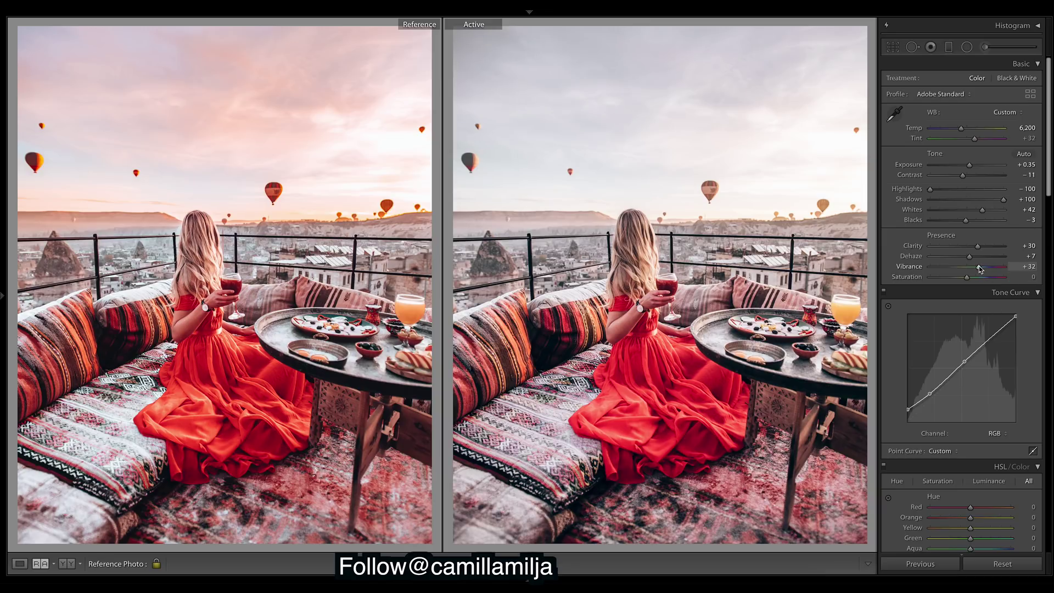
left_click_drag(980, 269, 981, 270)
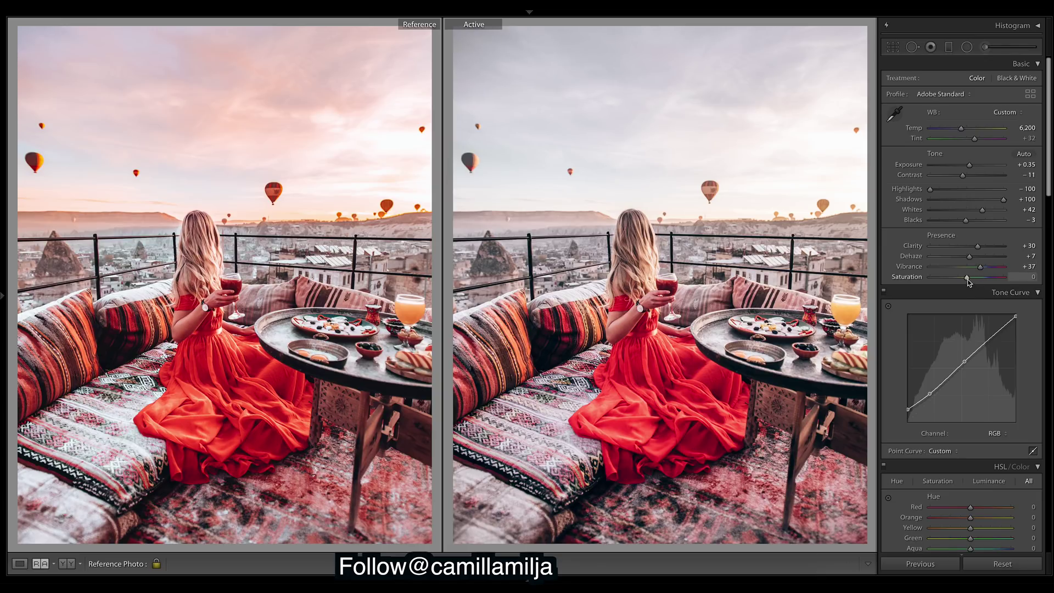
left_click_drag(968, 281, 972, 280)
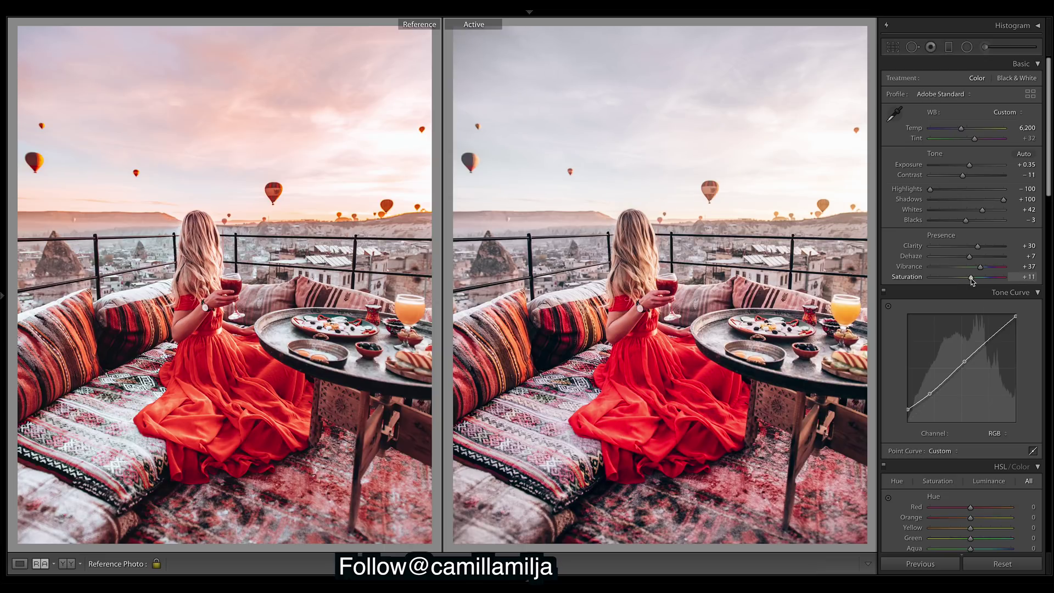
left_click_drag(971, 280, 972, 280)
Step: Toggle the Calibration adjustments off and on to compare their effect on the photo
scroll(1048, 185, "down", 20)
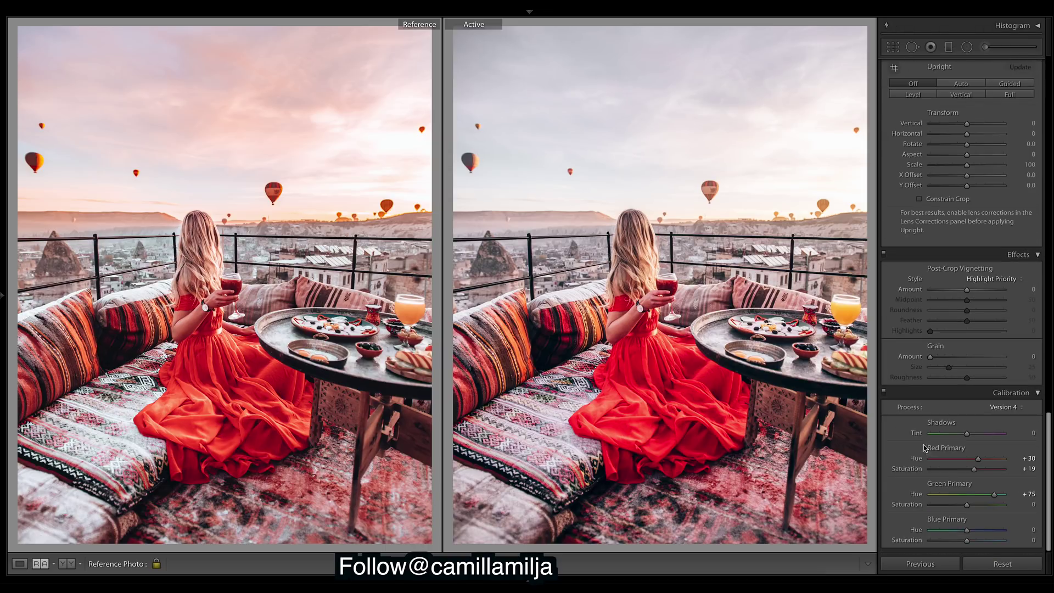
left_click(883, 393)
left_click(883, 393)
left_click_drag(977, 458, 1033, 464)
key("ctrl+z")
key("ctrl+z")
Step: Set the Calibration shadow tint to −2, green primary hue to +76, blue primary hue to −35 and blue primary saturation to +24
left_click_drag(969, 506, 968, 505)
left_click_drag(967, 434, 966, 435)
left_click_drag(967, 532, 1005, 534)
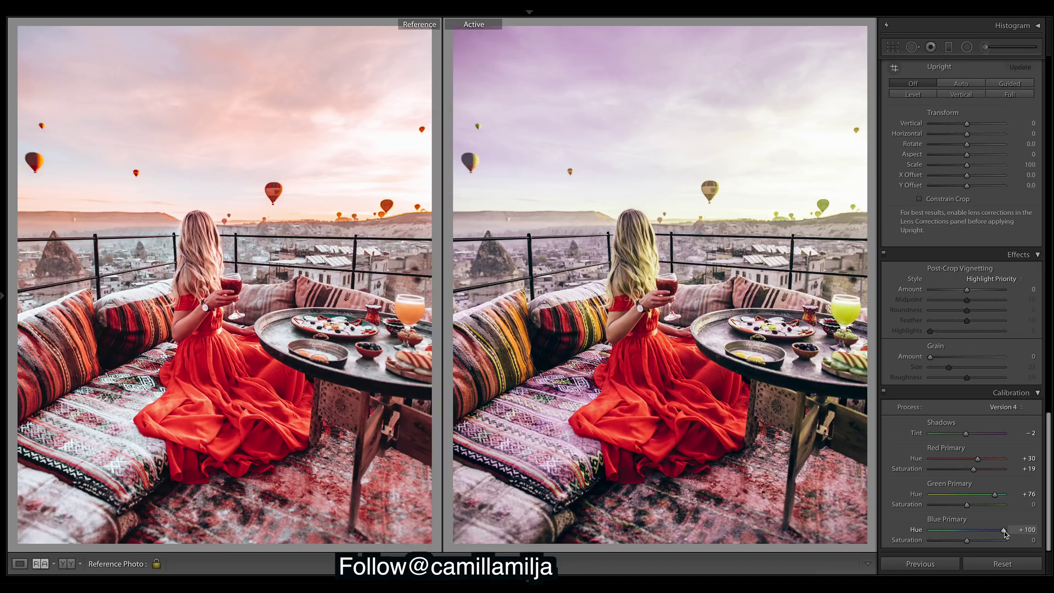
double_click(1003, 531)
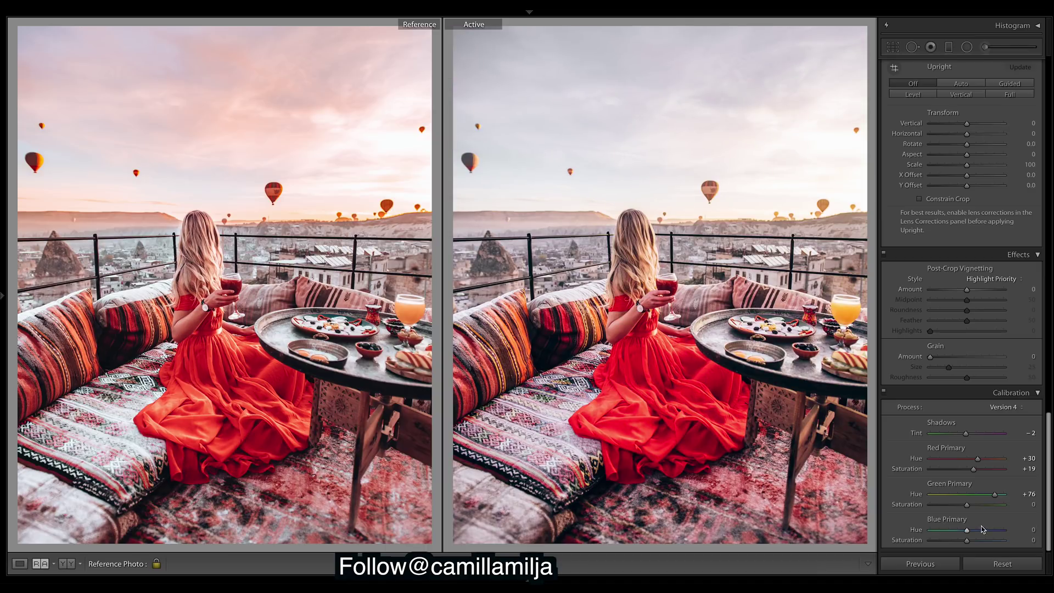
mouse_move(967, 531)
left_mouse_down()
mouse_move(976, 533)
mouse_move(959, 535)
left_mouse_up()
left_click_drag(972, 543, 976, 541)
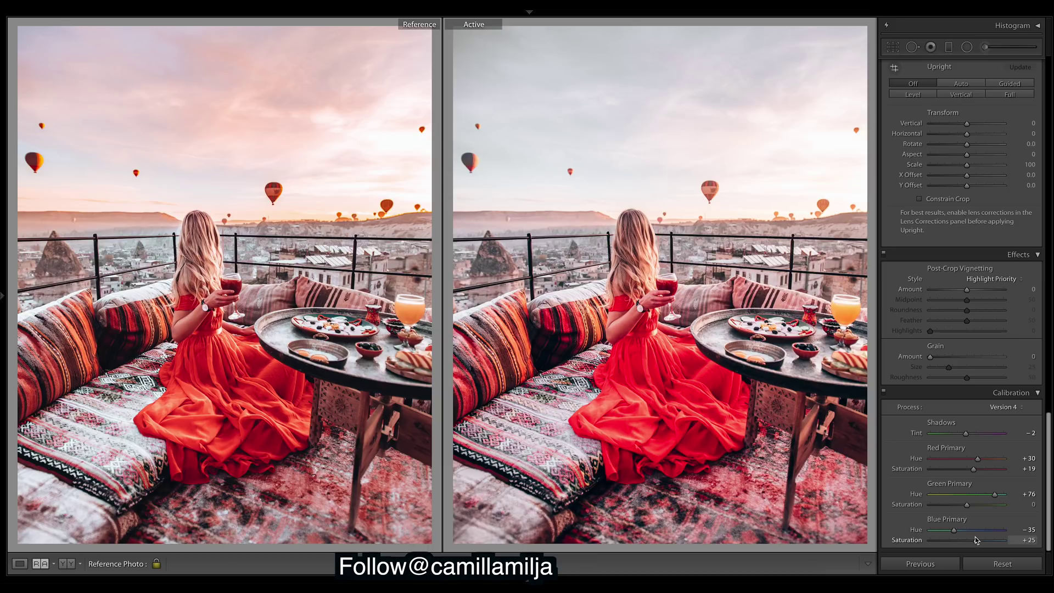
left_click_drag(975, 540, 976, 540)
Step: Review the HSL saturation values and compare the photo with and without the finished Calibration adjustments
left_click_drag(1046, 425, 1047, 154)
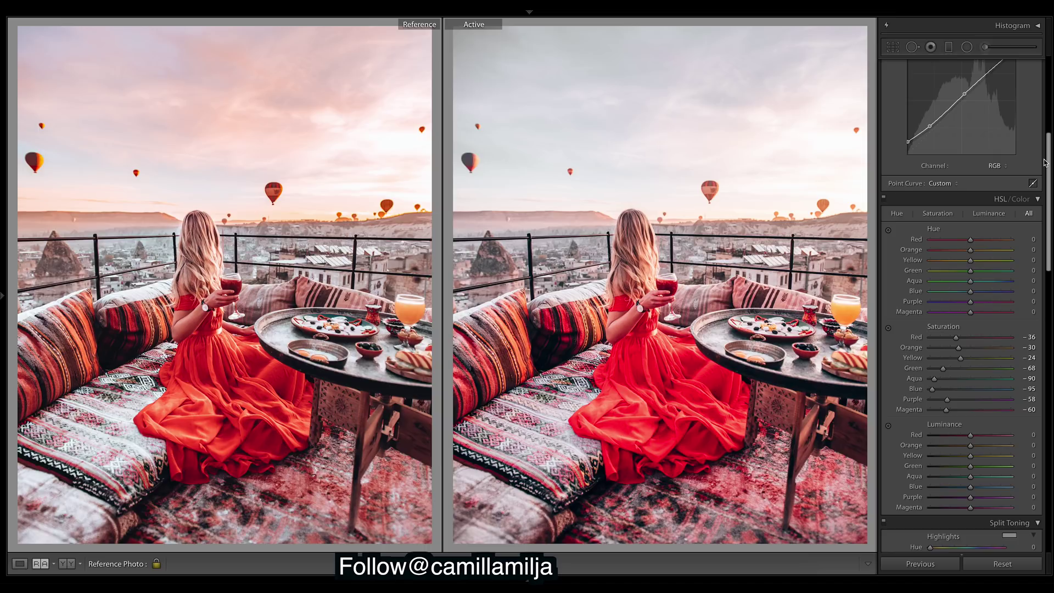
left_click_drag(1044, 162, 1045, 442)
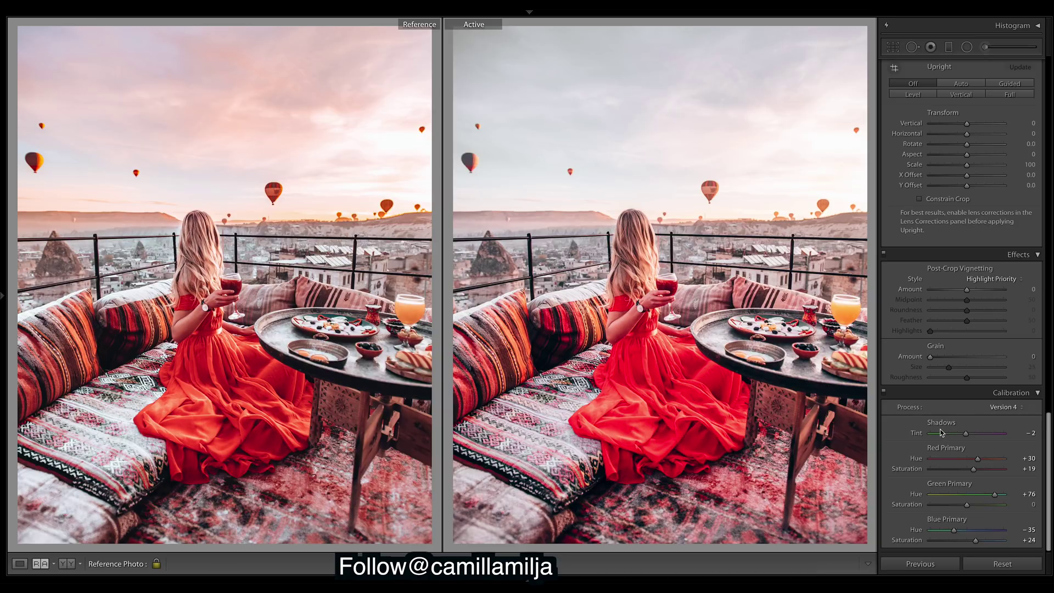
left_click(884, 391)
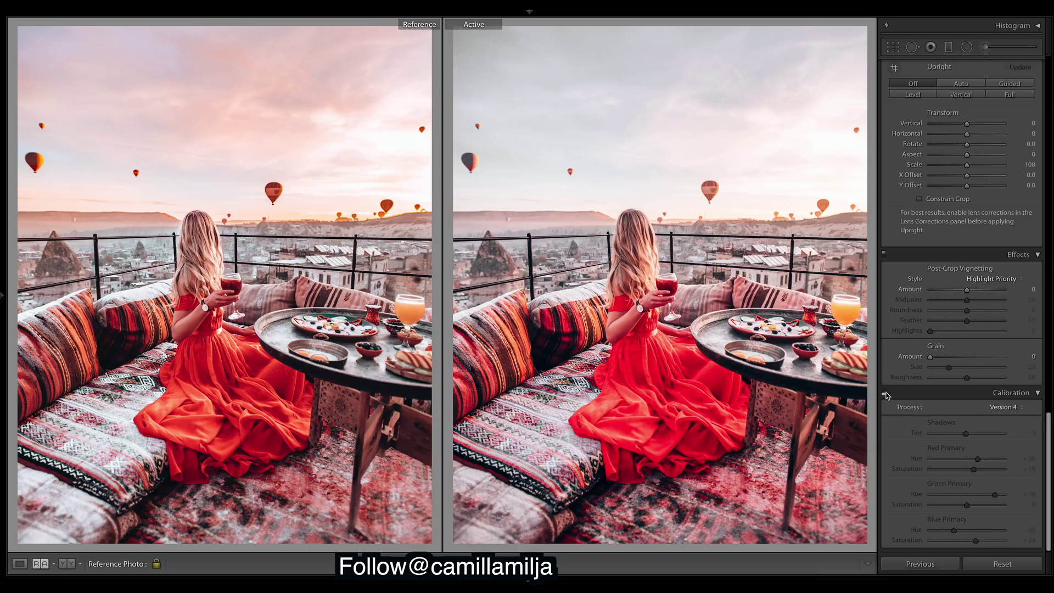
left_click(884, 392)
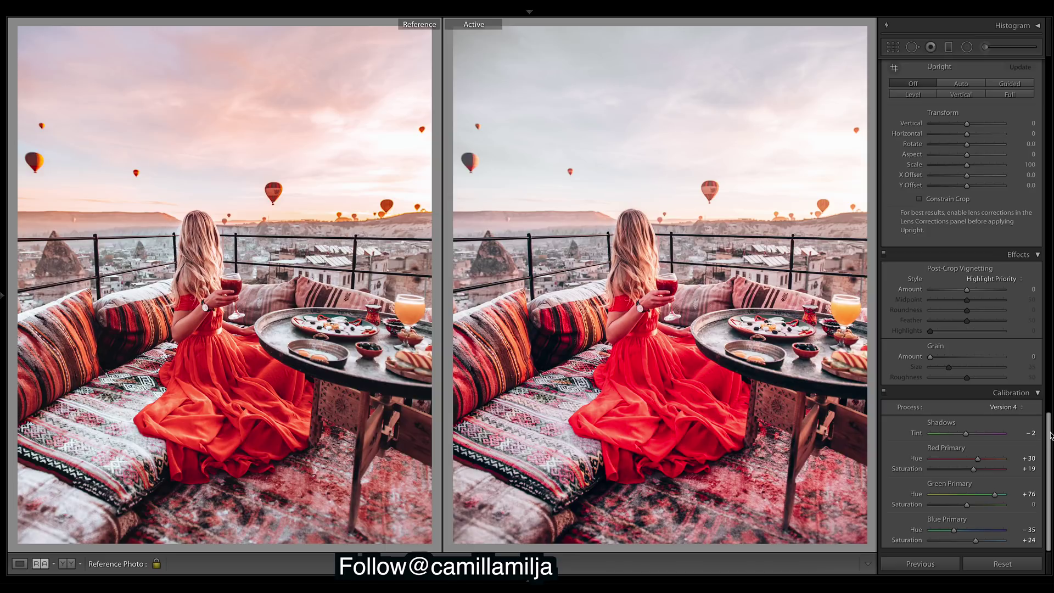
Step: Split-tone the highlights with hue 213 and saturation 13, and the shadows with hue 19 and saturation 10
left_click_drag(1051, 435, 1048, 209)
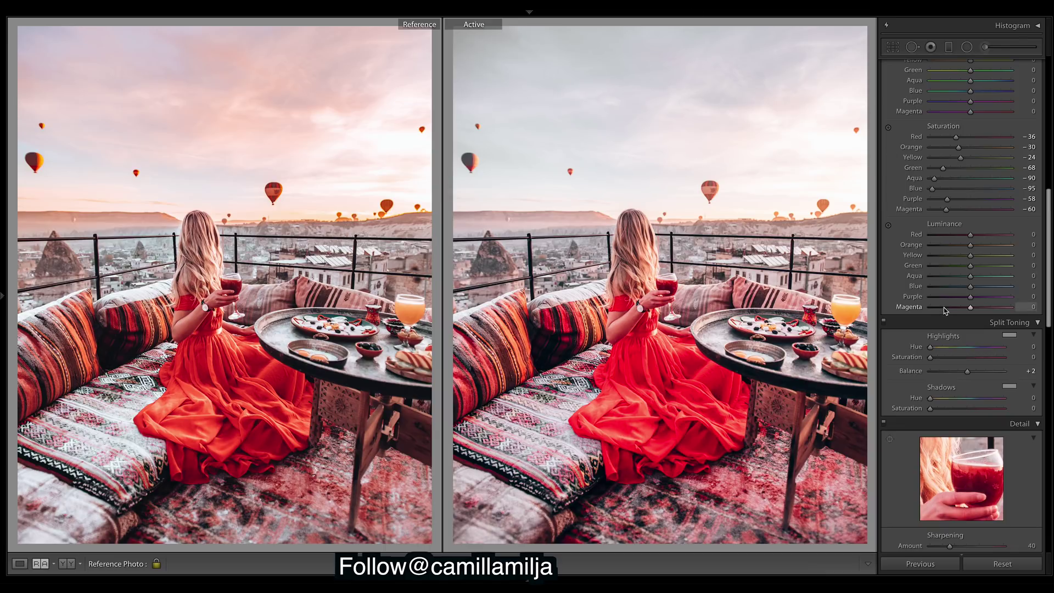
left_click_drag(970, 350, 977, 348)
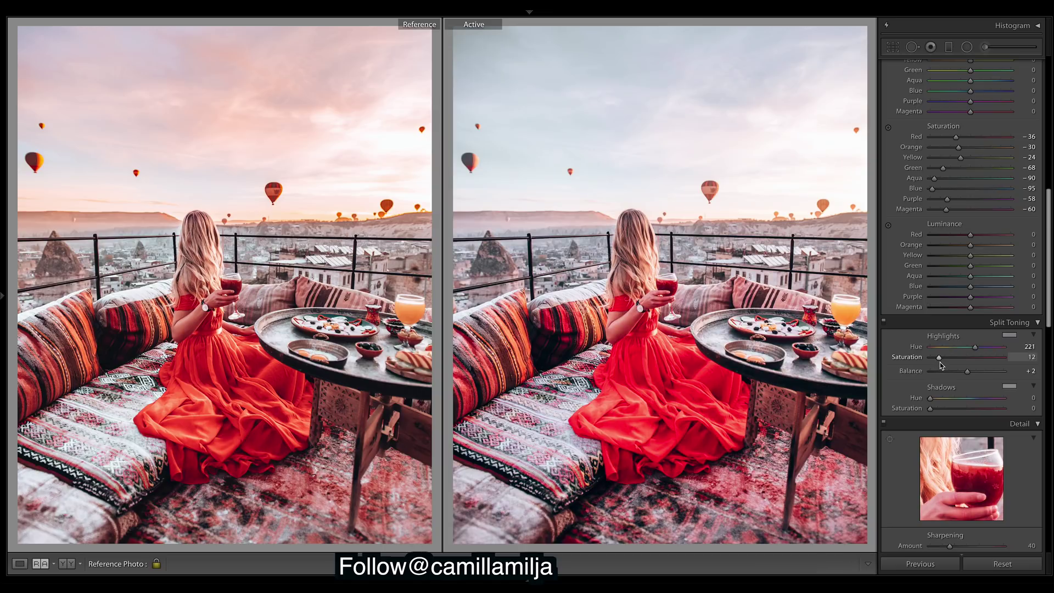
left_click_drag(941, 365, 973, 348)
left_click_drag(939, 399, 933, 399)
left_click_drag(933, 409, 939, 413)
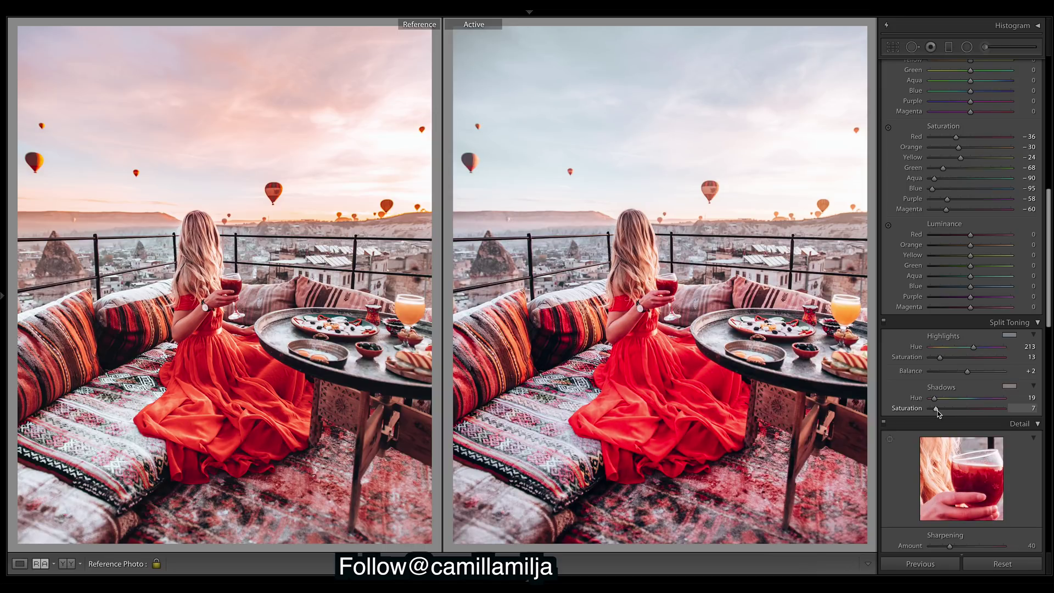
left_click_drag(937, 410, 938, 410)
Step: Shift the HSL hues to Red +23, Orange −8, Yellow −85, Green −30 and Aqua +10
left_click_drag(1049, 271, 1050, 241)
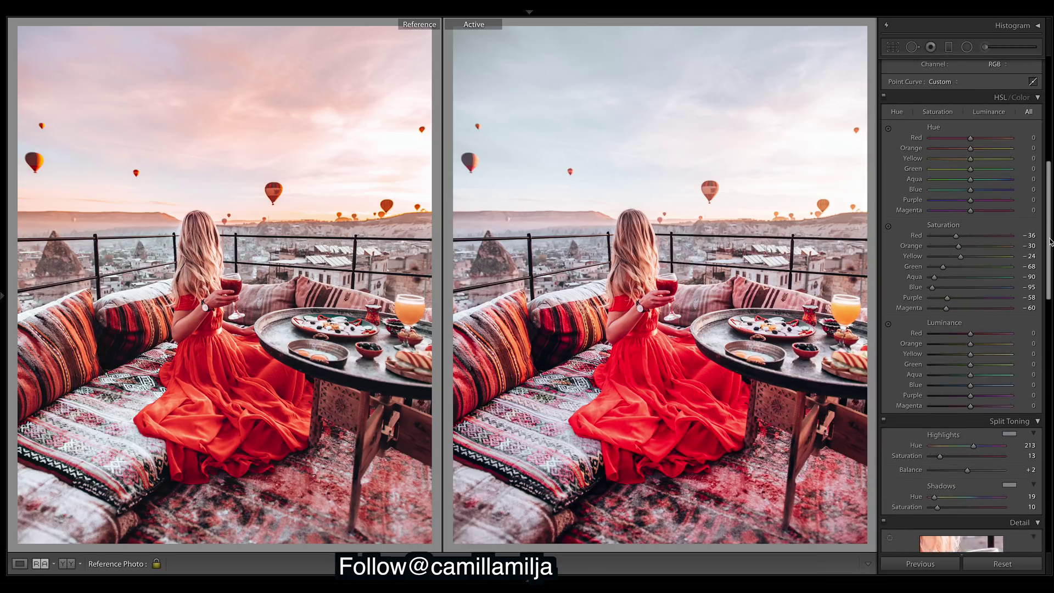
scroll(1050, 242, "up", 2)
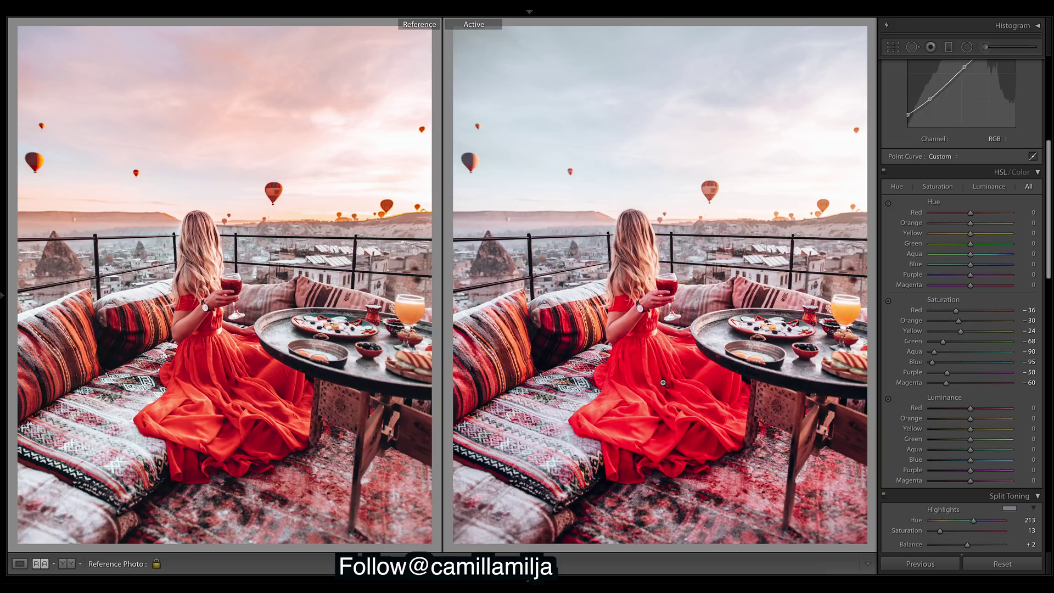
left_click_drag(969, 212, 983, 214)
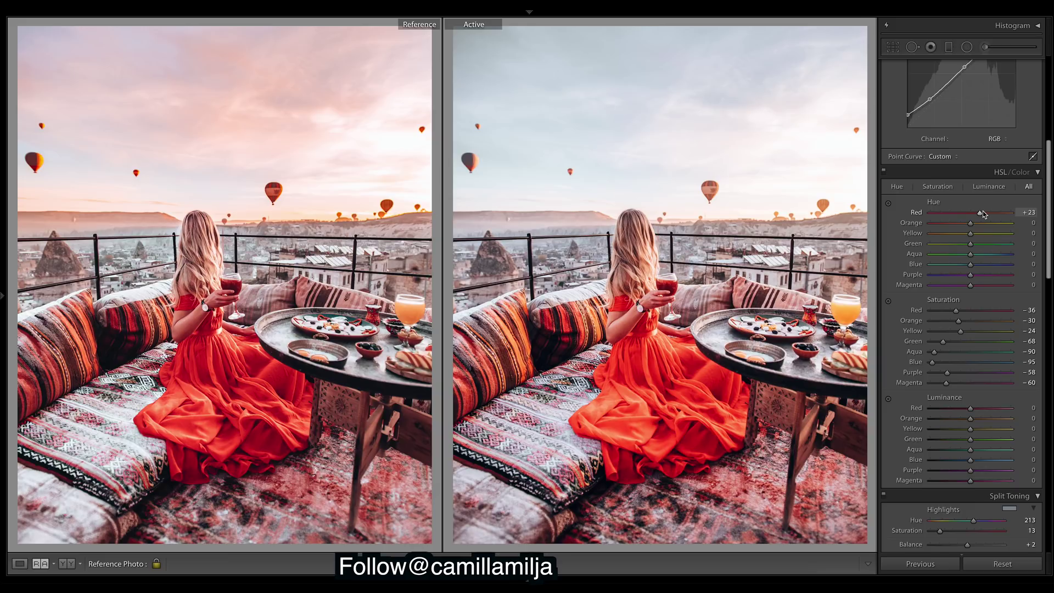
left_click_drag(970, 223, 940, 225)
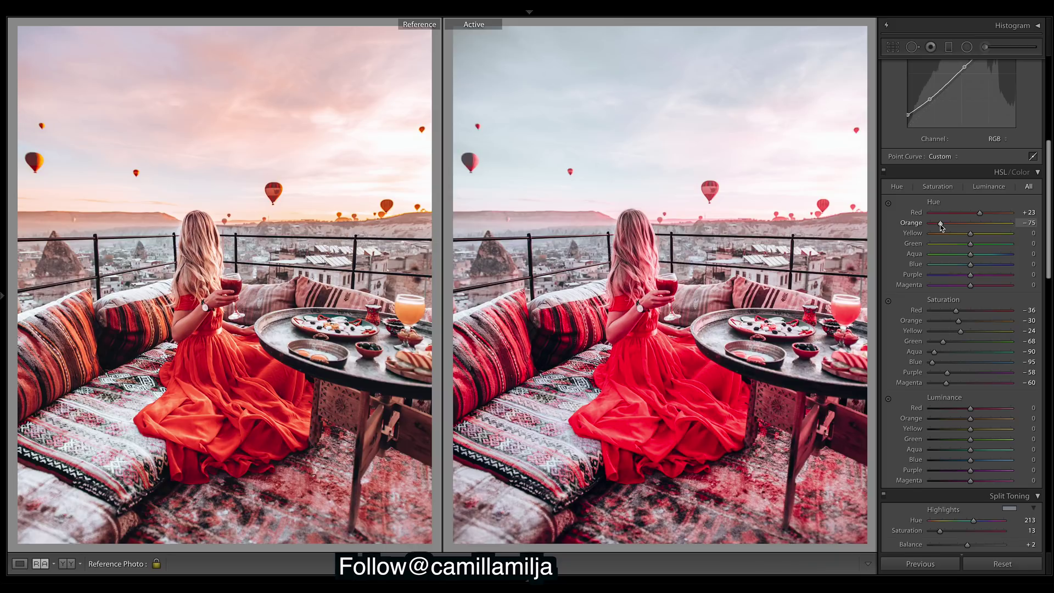
left_click_drag(940, 227, 967, 228)
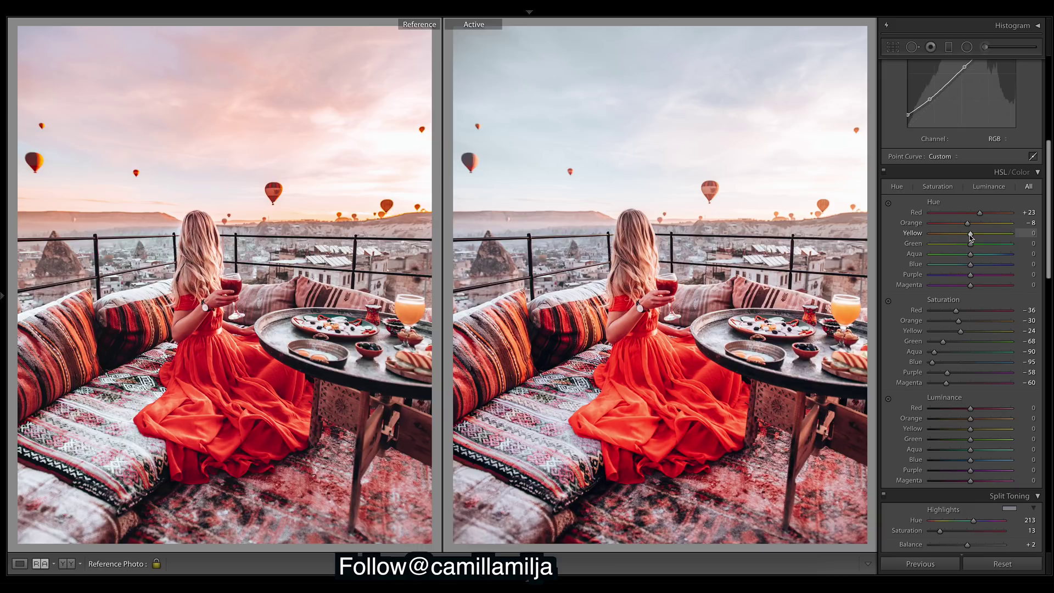
left_click_drag(970, 237, 838, 266)
left_click_drag(930, 234, 1011, 234)
left_click_drag(930, 234, 937, 236)
mouse_move(970, 244)
left_mouse_down()
mouse_move(1013, 244)
mouse_move(955, 248)
mouse_move(991, 258)
mouse_move(974, 257)
left_mouse_up()
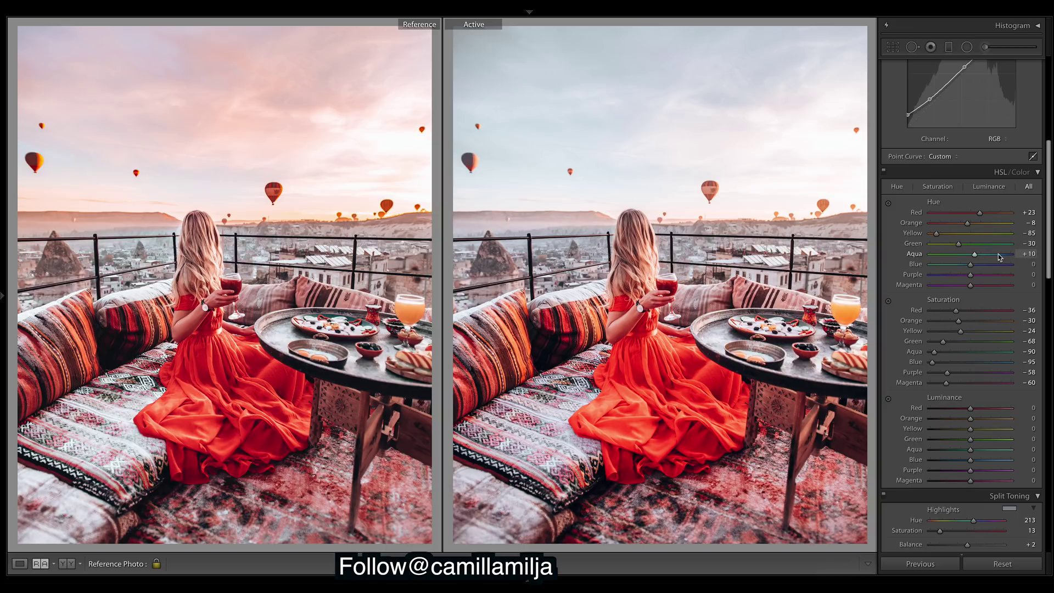
Step: Shift the HSL hues to Blue −15, Purple −76 and Magenta +20
mouse_move(965, 265)
left_mouse_down()
mouse_move(950, 264)
mouse_move(964, 264)
left_mouse_up()
left_click_drag(964, 264, 834, 269)
left_click_drag(1010, 275, 696, 315)
left_click_drag(932, 277, 939, 282)
left_click_drag(940, 283, 939, 283)
left_click_drag(969, 286, 878, 291)
left_click_drag(1048, 301, 976, 290)
Step: Refine the HSL saturation to Red −40, Orange −45, Yellow −19, Green −77, Magenta −61, and −100 for Aqua, Blue and Purple
left_click_drag(957, 314, 955, 314)
left_click_drag(959, 321, 953, 324)
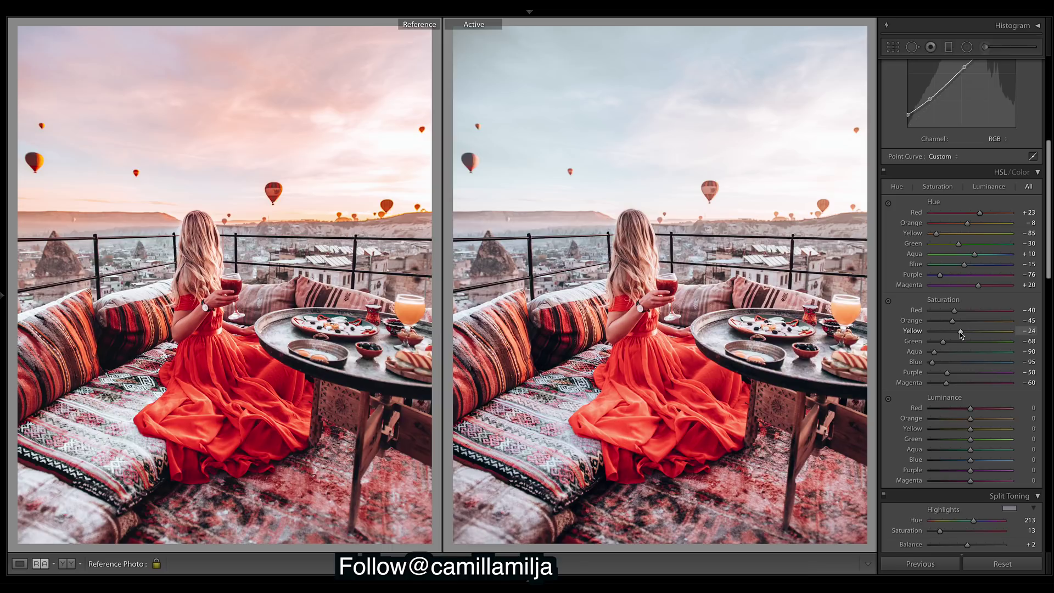
left_click_drag(961, 334, 962, 335)
left_click_drag(944, 343, 941, 342)
left_click_drag(938, 354, 927, 362)
mouse_move(942, 374)
left_mouse_down()
mouse_move(927, 373)
mouse_move(1010, 372)
mouse_move(930, 373)
left_mouse_up()
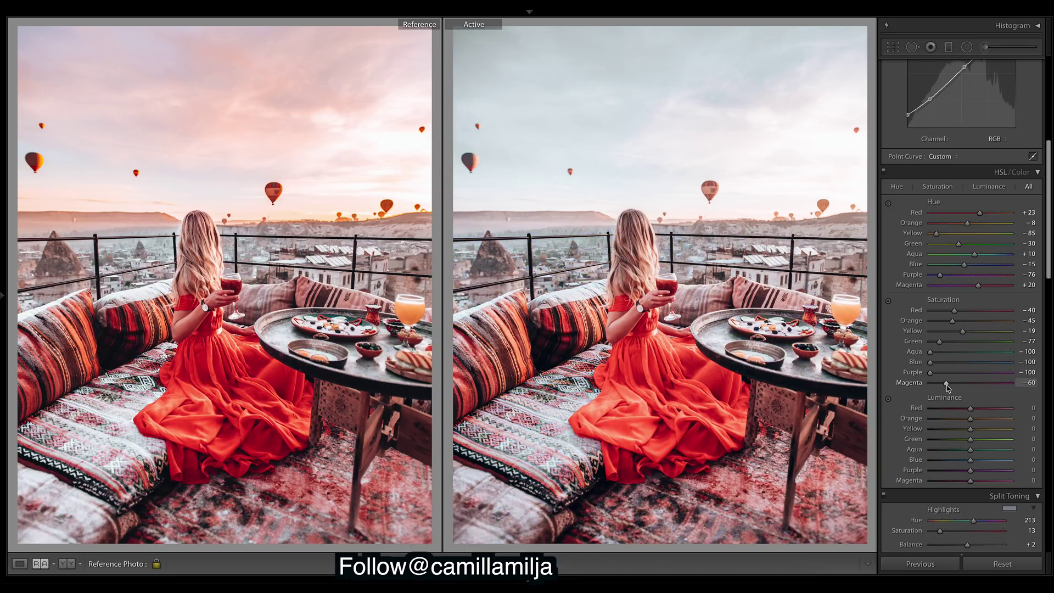
mouse_move(946, 384)
left_mouse_down()
mouse_move(988, 383)
mouse_move(937, 383)
mouse_move(935, 393)
mouse_move(946, 391)
left_mouse_up()
Step: Set the HSL luminance to Red −29, Orange −20, Yellow −44, Green −13, Aqua −100, Blue −6 and Purple +100
mouse_move(970, 410)
left_mouse_down()
mouse_move(933, 409)
mouse_move(958, 408)
mouse_move(966, 419)
mouse_move(944, 419)
mouse_move(961, 422)
left_mouse_up()
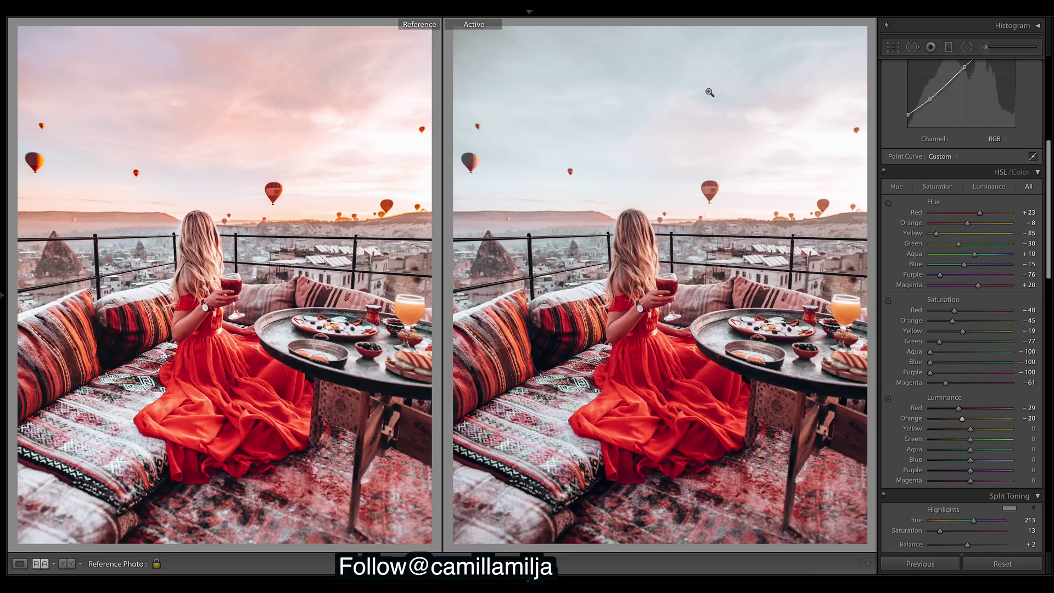
left_click_drag(970, 428, 929, 427)
left_click_drag(940, 429, 954, 430)
left_click_drag(971, 441, 810, 446)
left_click_drag(967, 459, 974, 471)
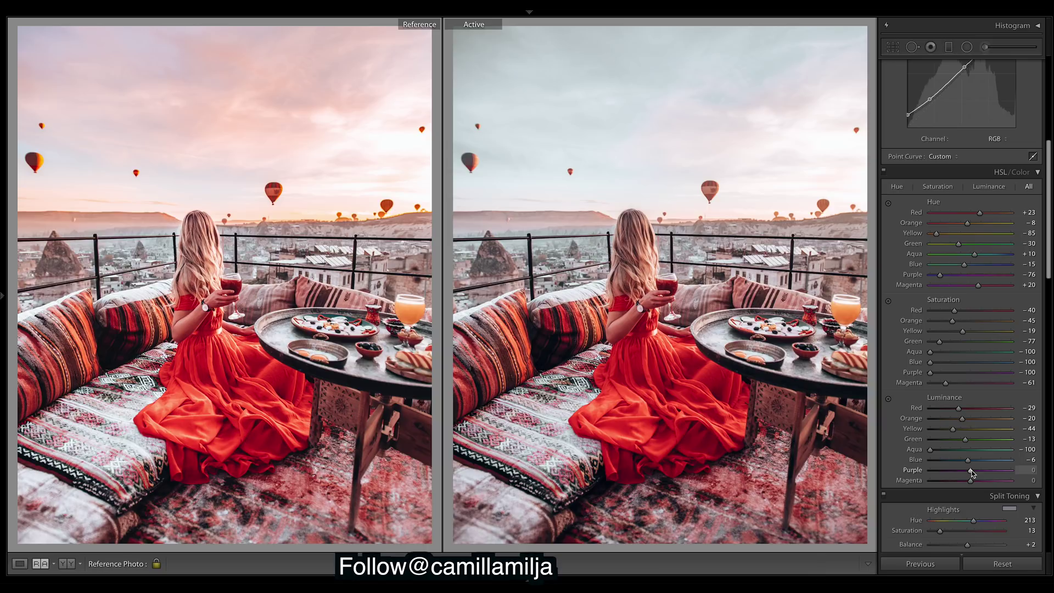
left_click_drag(971, 471, 1010, 471)
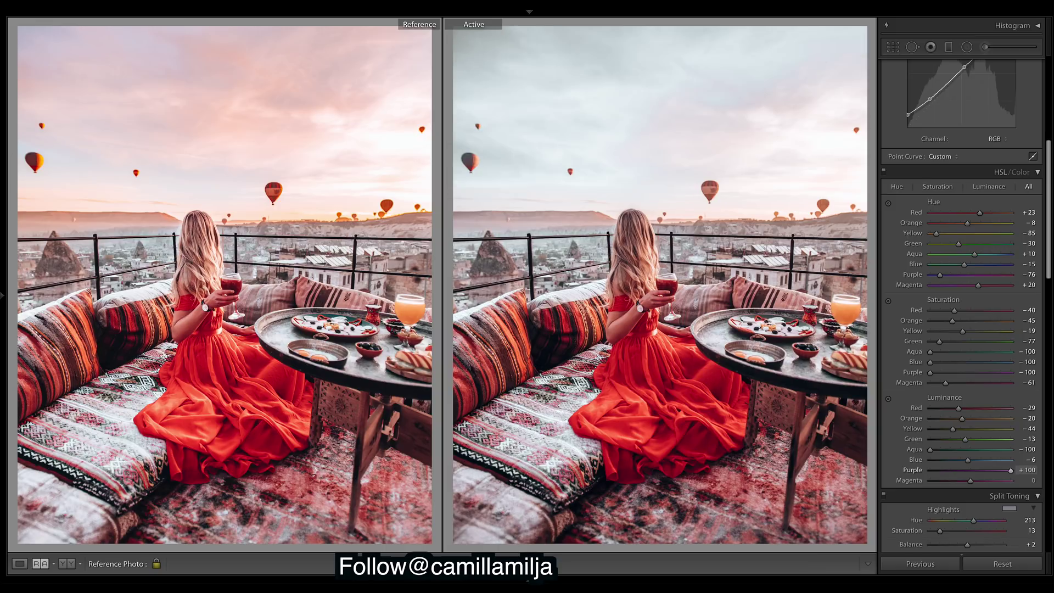
left_click_drag(991, 470, 928, 470)
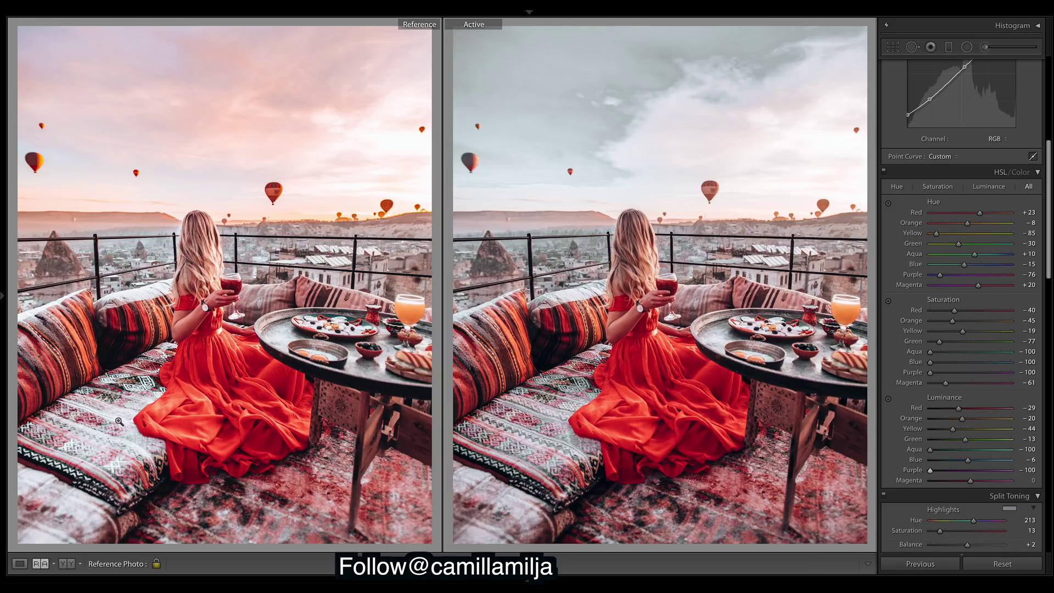
left_click_drag(930, 471, 1010, 470)
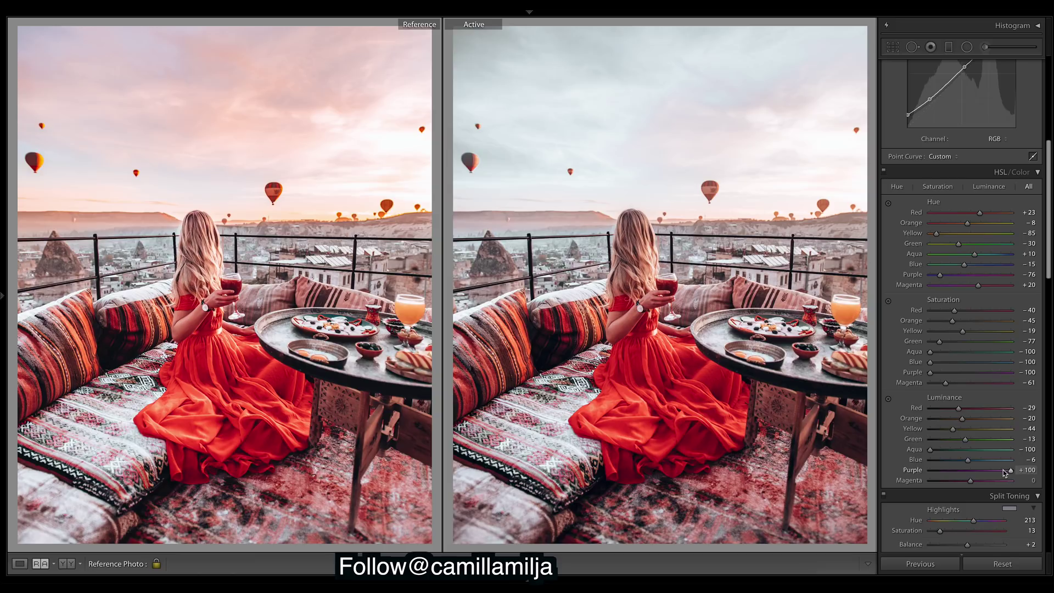
Step: Test the HSL Purple luminance at −100, return it to +100, and set Magenta luminance to +49
left_click_drag(1012, 471, 930, 470)
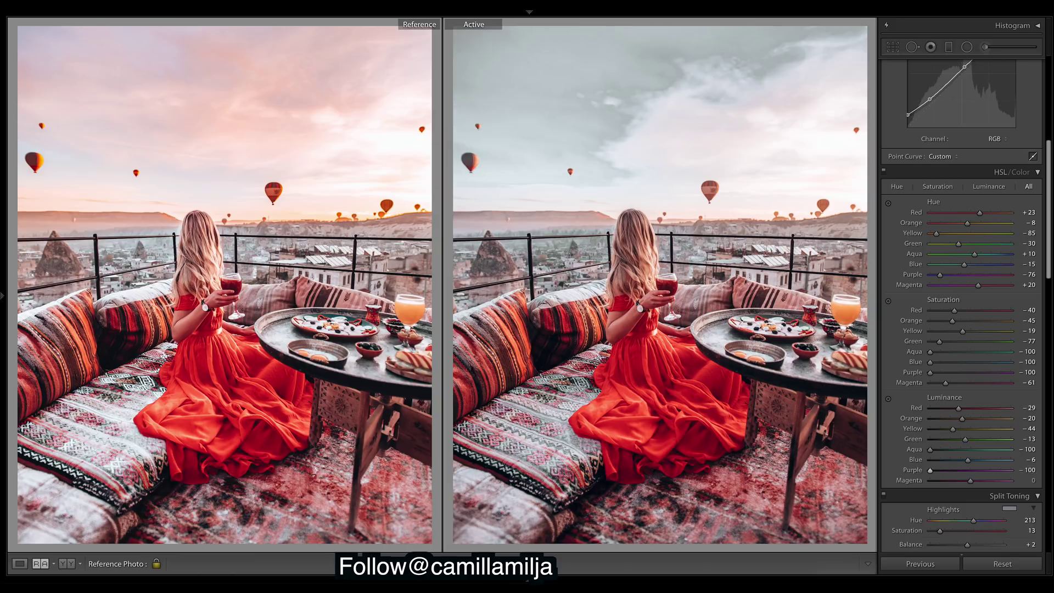
left_click_drag(929, 471, 991, 487)
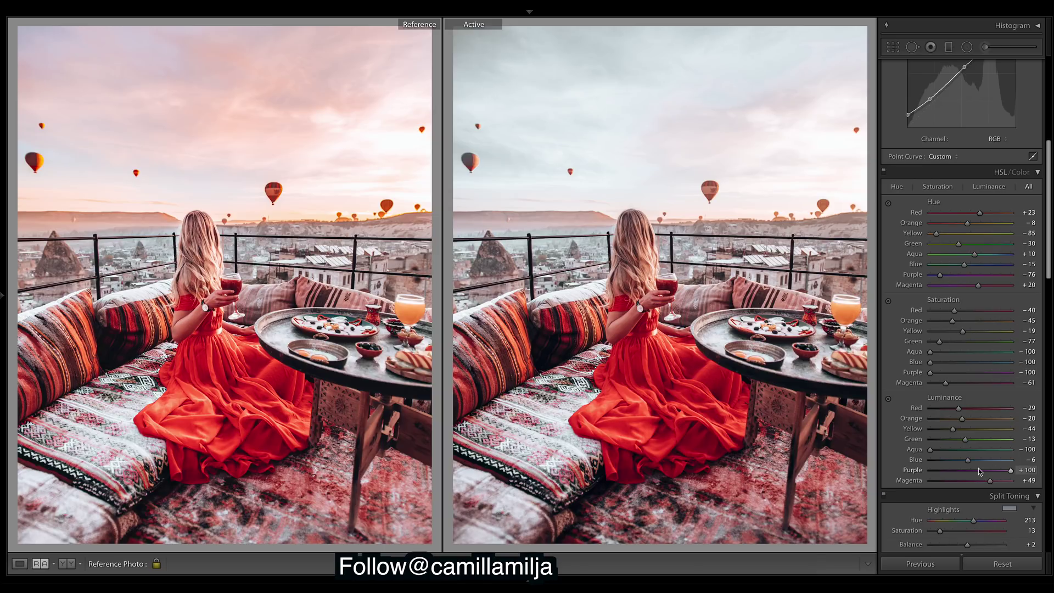
Step: Set sharpening to Amount 42 and Masking 81, and set luminance noise reduction to 10
scroll(980, 473, "down", 4)
scroll(994, 494, "down", 5)
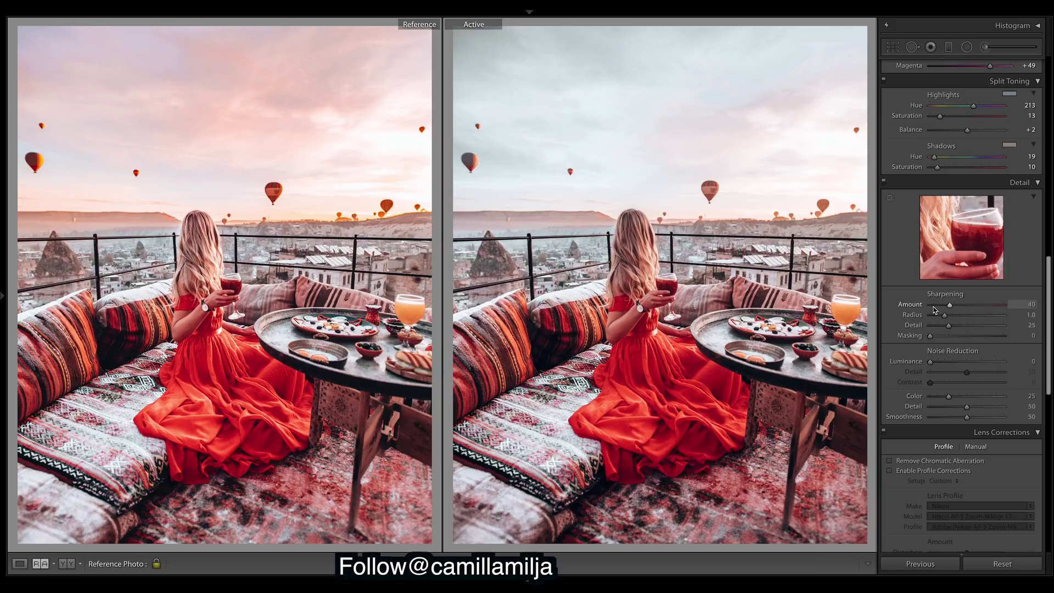
left_click_drag(952, 306, 953, 308)
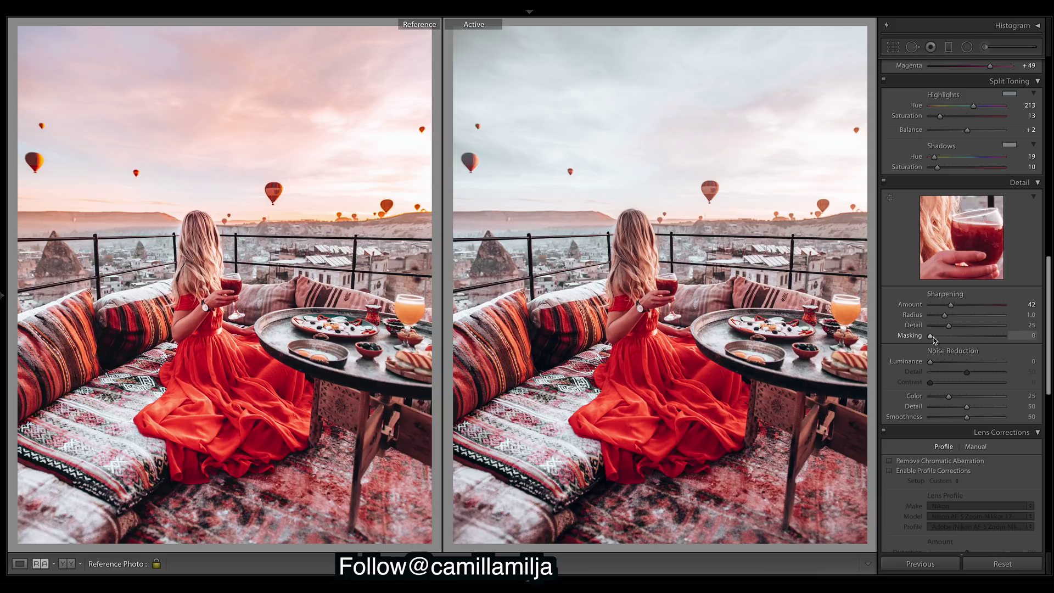
left_click_drag(934, 339, 936, 340)
left_click_drag(937, 338, 989, 337)
left_click_drag(996, 339, 1010, 337)
key("alt")
left_click_drag(1004, 336, 986, 339)
key("alt")
left_click_drag(931, 362, 936, 368)
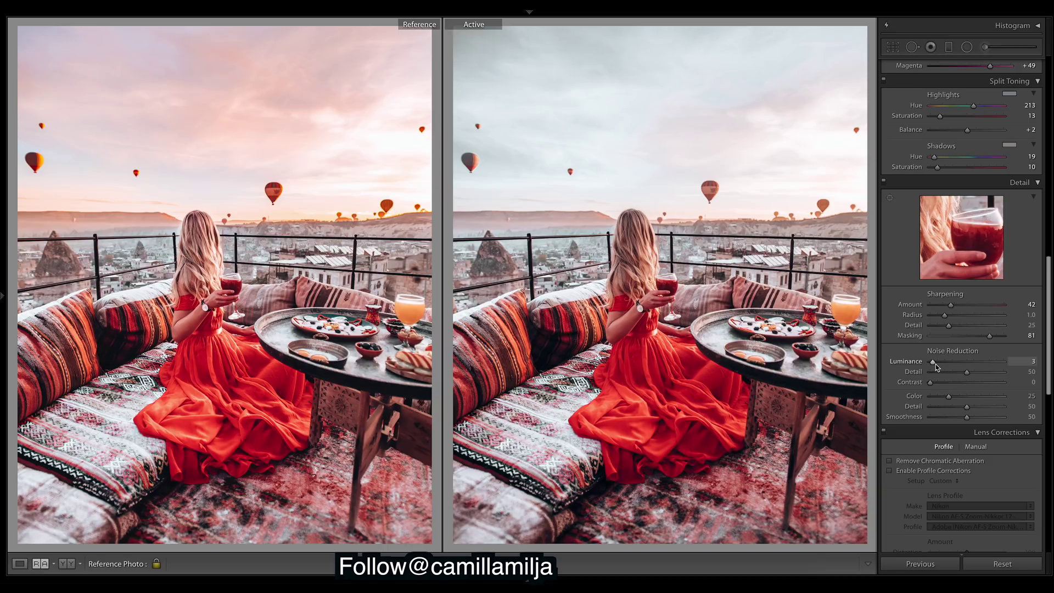
left_click_drag(936, 364, 941, 368)
Step: Check the mask overlays of the photo's existing graduated filters, ending on the one covering the whole sky
left_click_drag(1047, 273, 1047, 75)
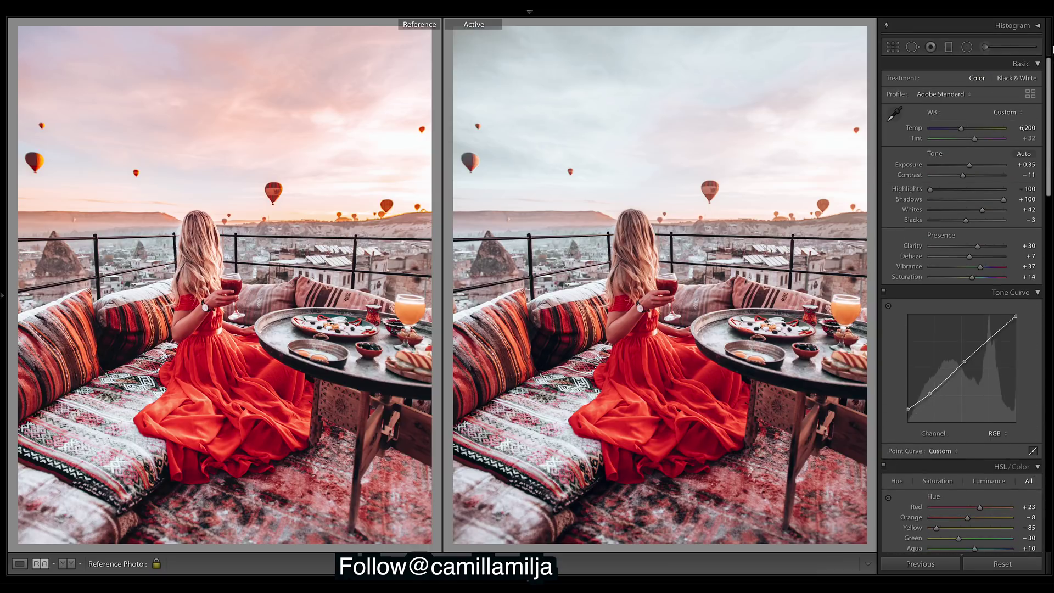
left_click(948, 47)
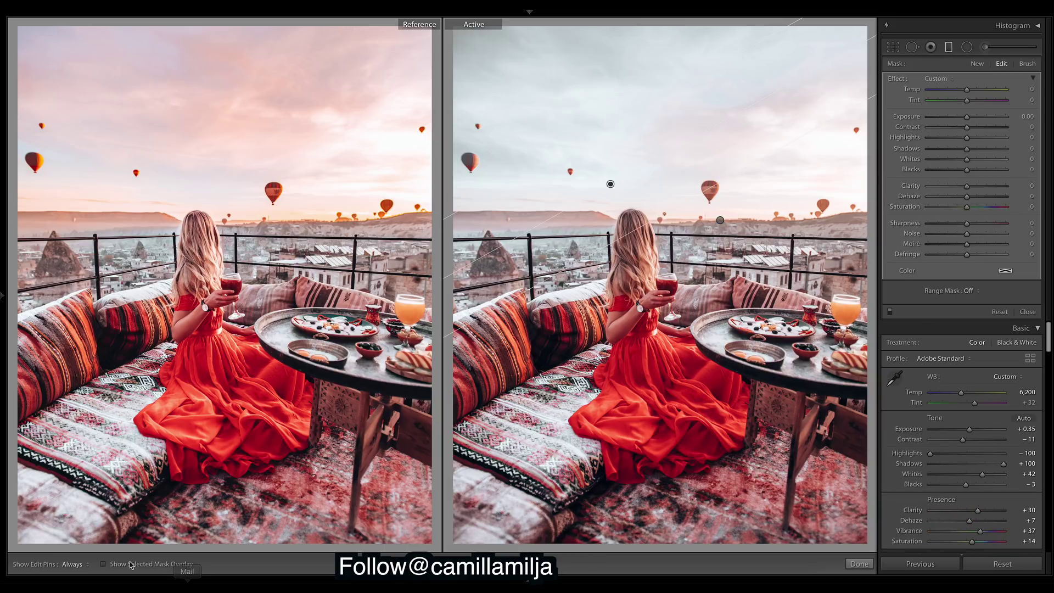
left_click(103, 564)
left_click(103, 564)
left_click(719, 220)
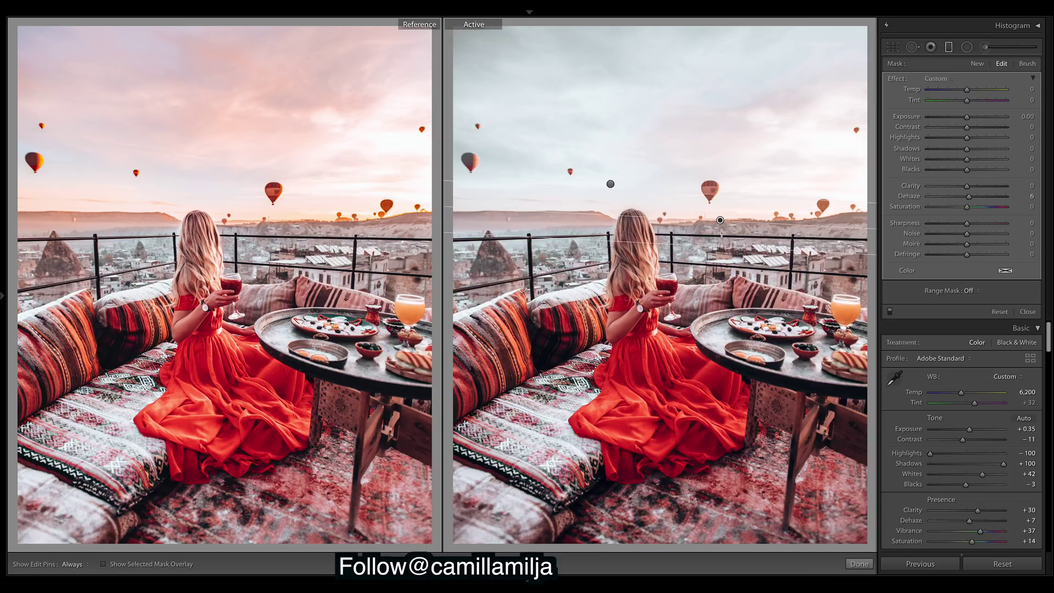
left_click(104, 566)
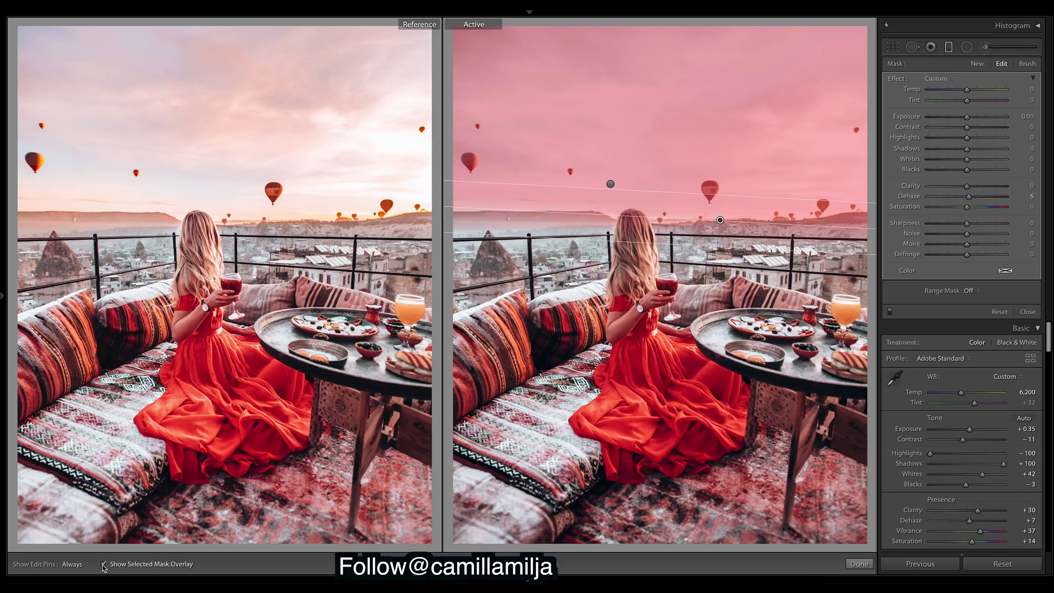
left_click(103, 565)
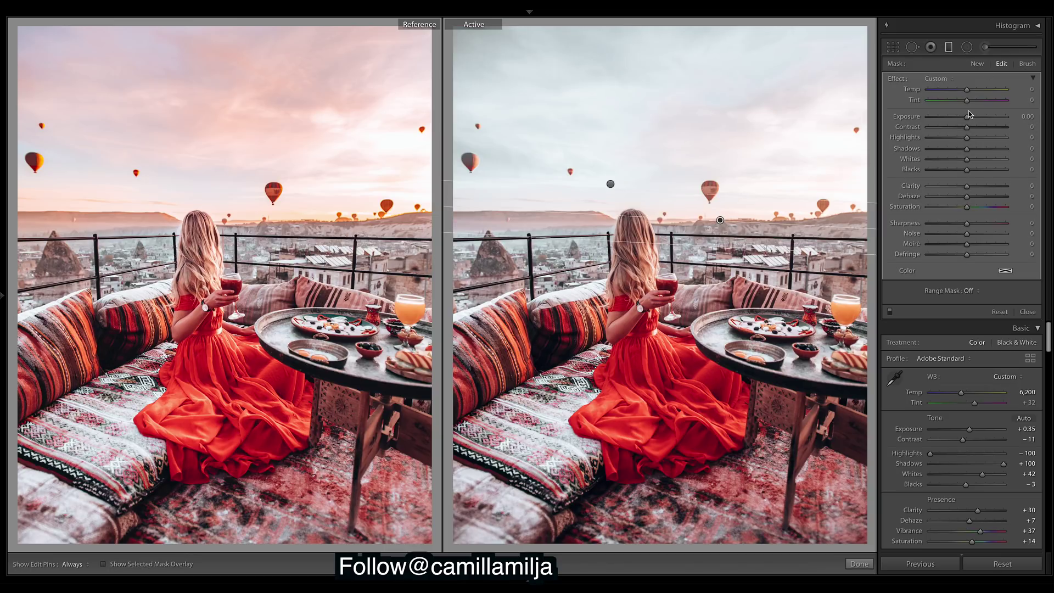
Step: Set the whole-sky graduated filter's Dehaze to 6 and Saturation to 52
left_click(981, 187)
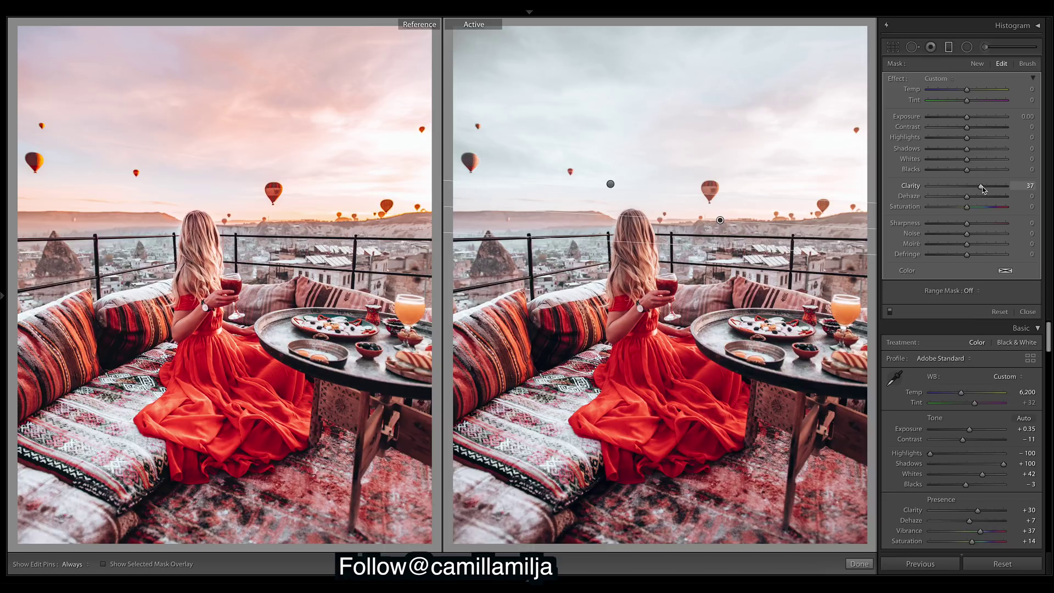
double_click(974, 186)
left_click_drag(972, 199, 971, 201)
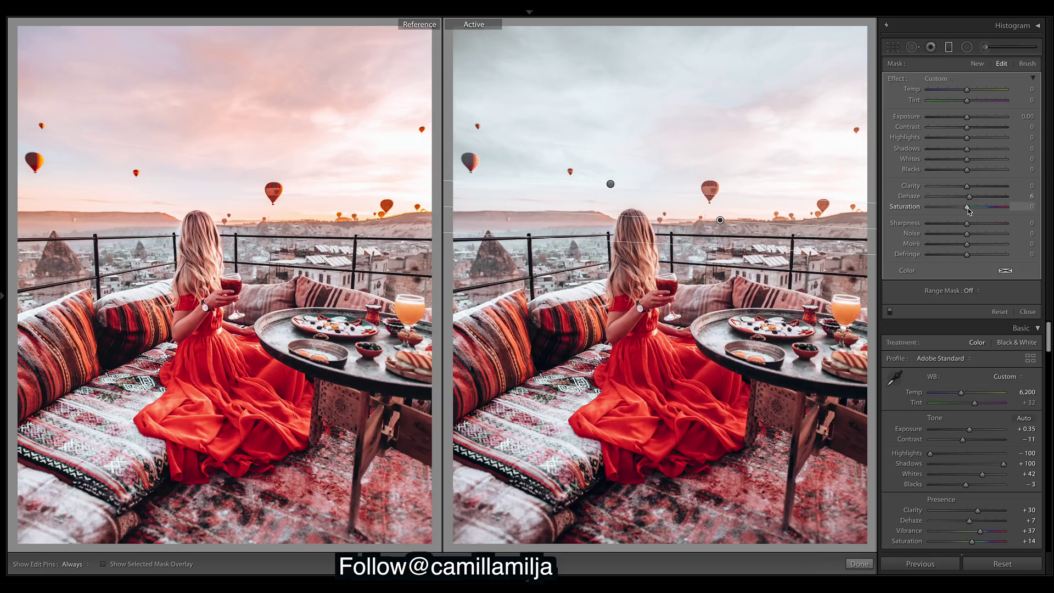
mouse_move(966, 207)
left_mouse_down()
mouse_move(1003, 209)
mouse_move(986, 209)
left_mouse_up()
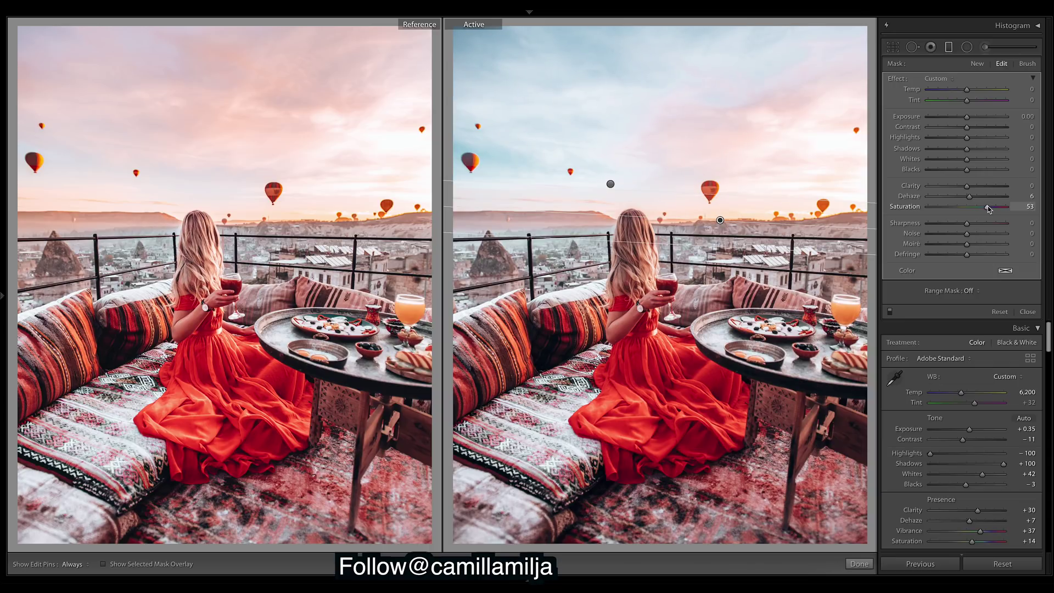
left_click_drag(987, 206, 986, 206)
mouse_move(986, 206)
left_mouse_down()
mouse_move(907, 211)
mouse_move(989, 210)
left_mouse_up()
Step: Set the whole-sky graduated filter's Sharpness to 41 and raise its Clarity above 48
left_click_drag(966, 223, 985, 225)
left_click_drag(986, 225, 984, 224)
mouse_move(970, 187)
left_mouse_down()
mouse_move(1007, 187)
mouse_move(984, 187)
left_mouse_up()
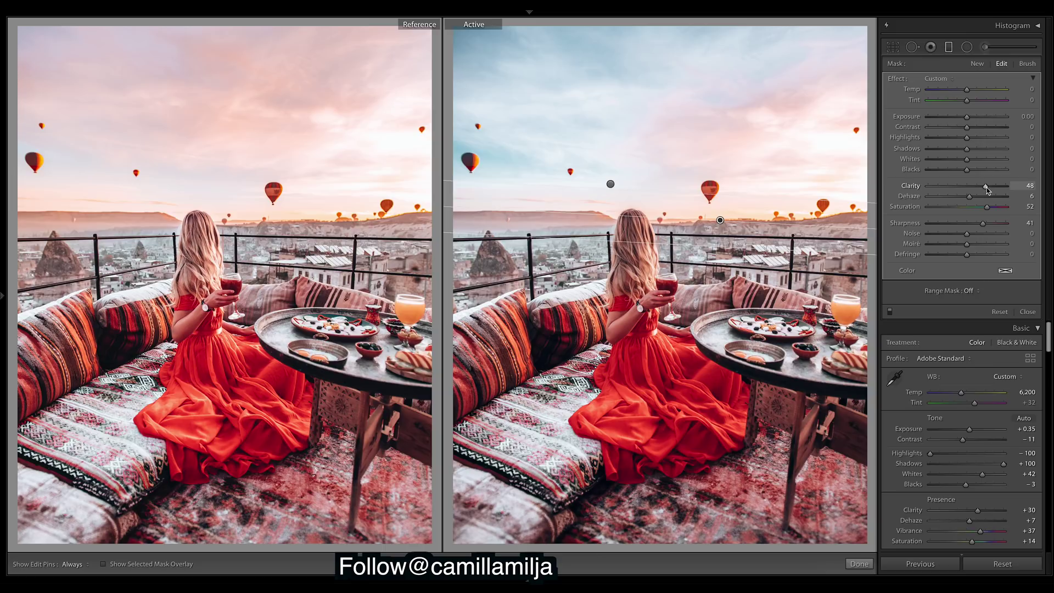
left_click_drag(983, 186, 993, 188)
left_click_drag(1001, 189, 994, 188)
Step: Warm the diagonal graduated filter across the sky to a Temp of about 32 and close the filter tool
left_click(611, 184)
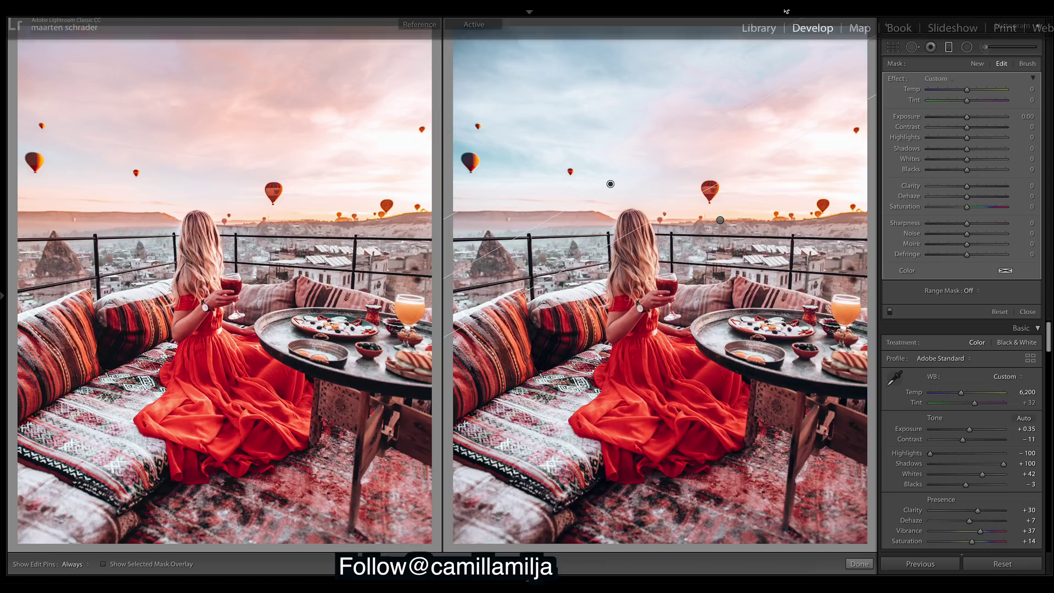
left_click_drag(969, 90, 982, 92)
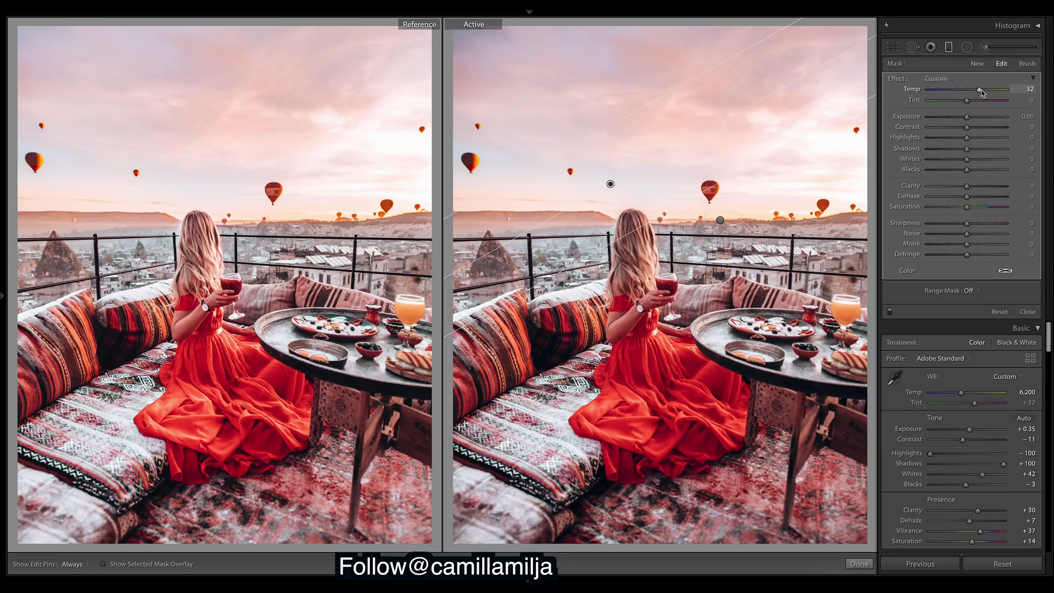
left_click_drag(980, 90, 981, 90)
left_click_drag(967, 212, 967, 212)
key("m")
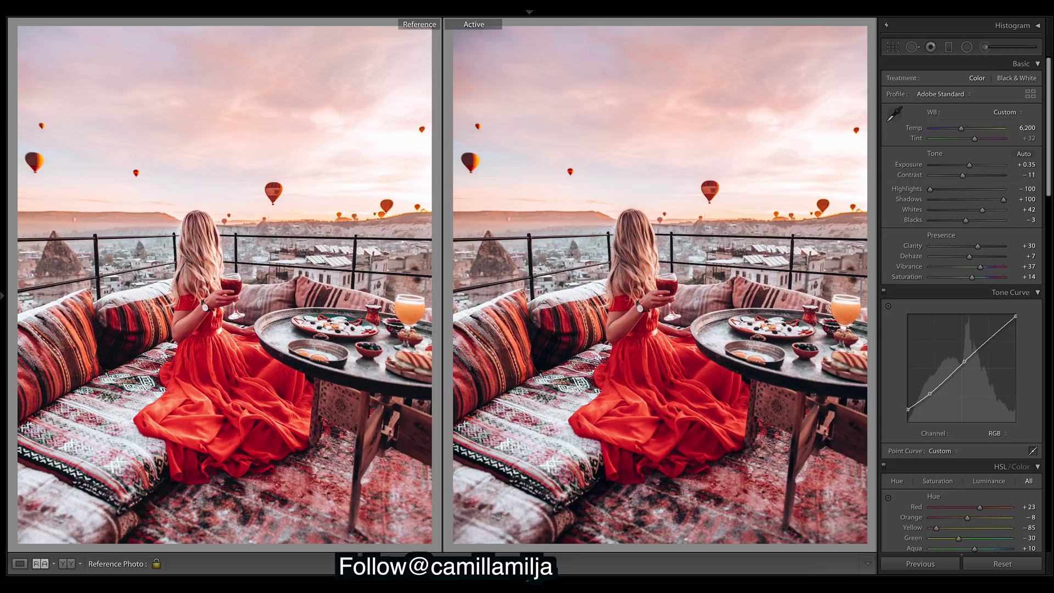
Step: Enable the lens profile corrections, comparing the photo with and without them
scroll(976, 235, "down", 10)
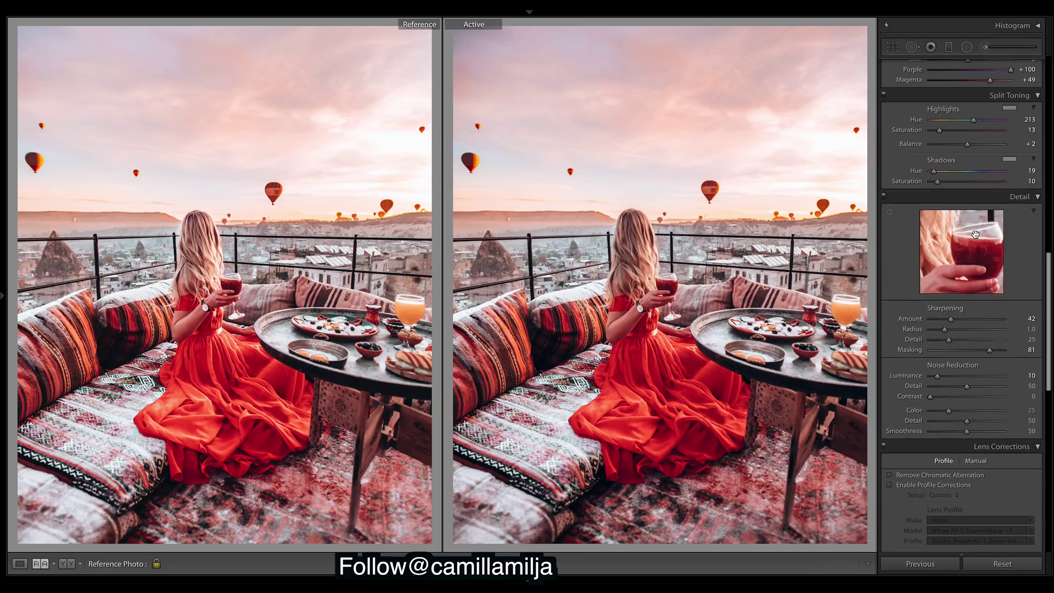
scroll(976, 235, "down", 4)
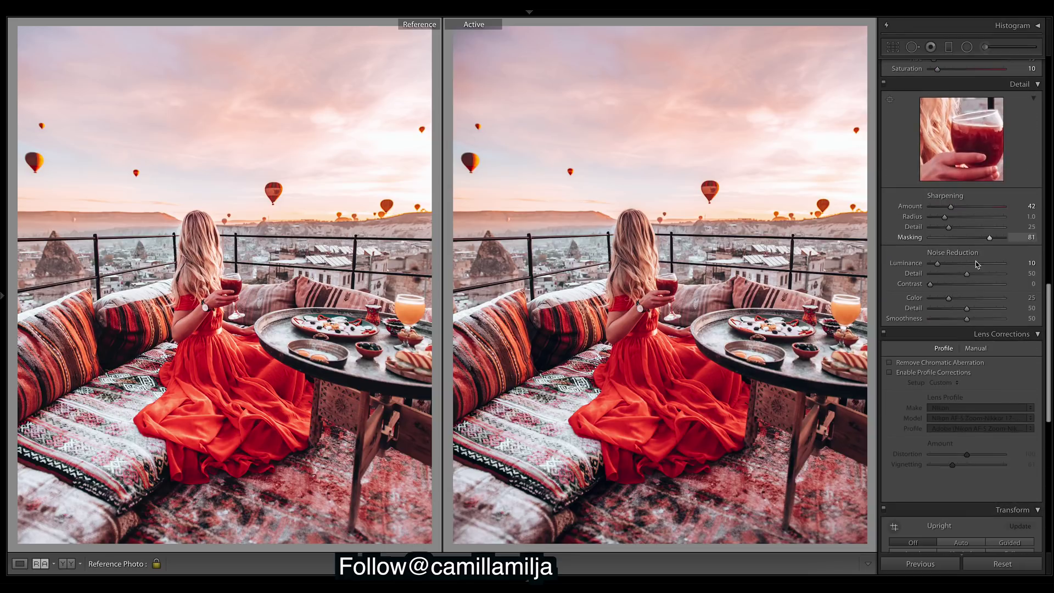
left_click(889, 373)
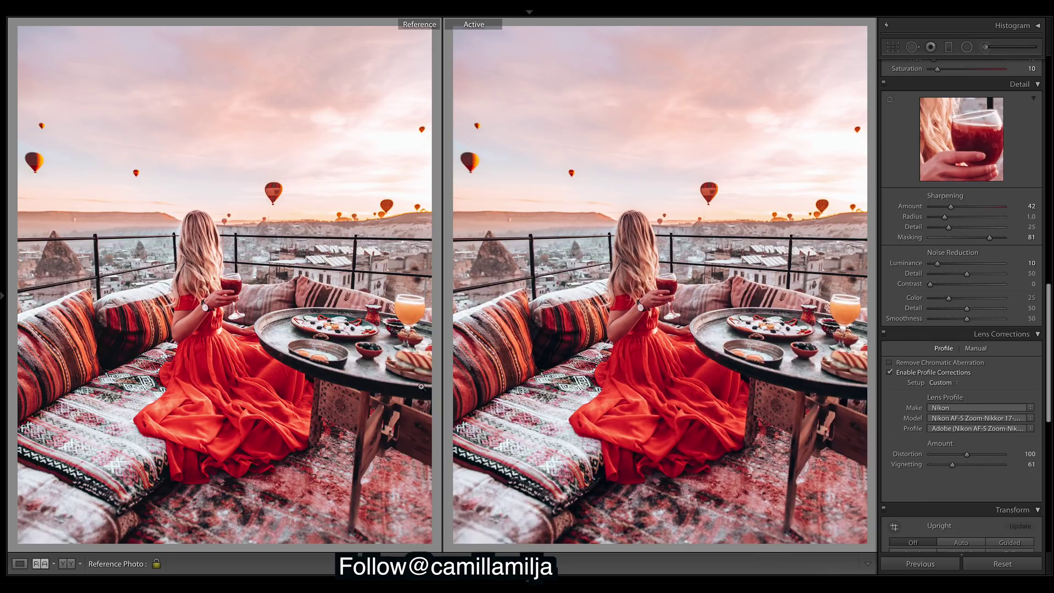
left_click(891, 373)
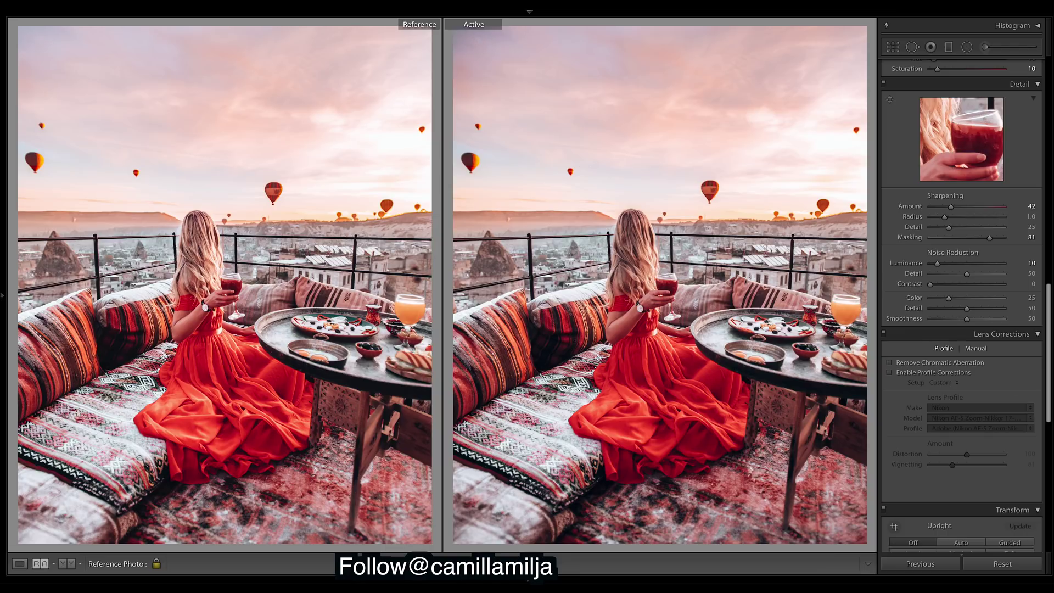
left_click(889, 372)
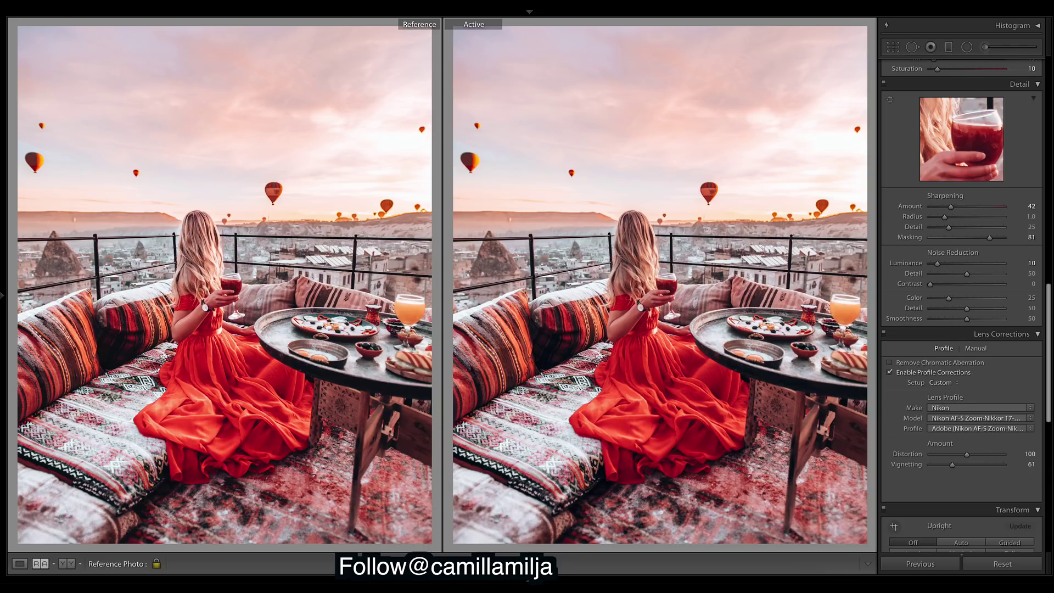
left_click(890, 373)
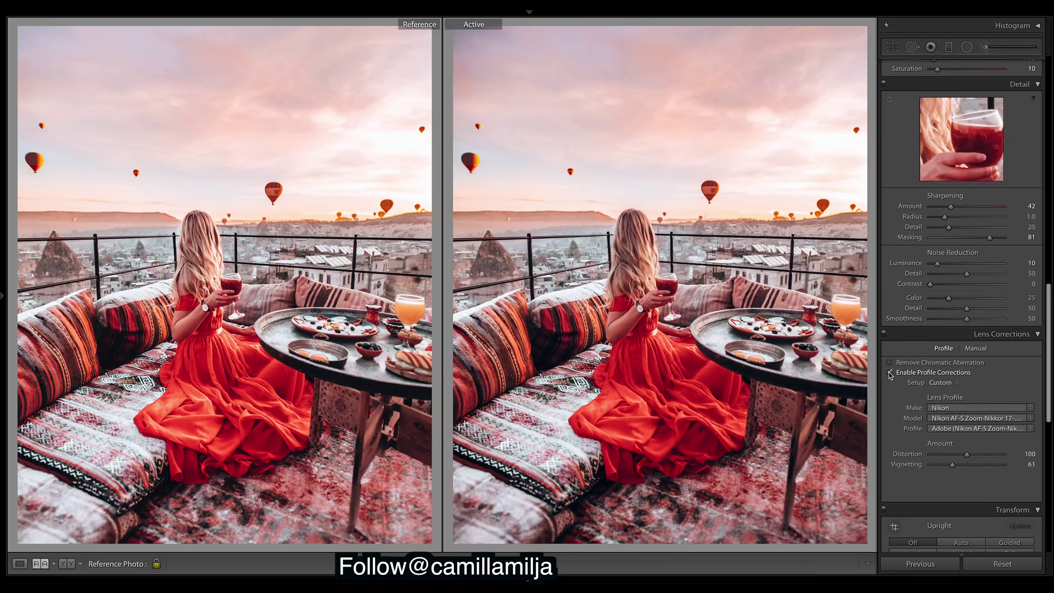
left_click(889, 373)
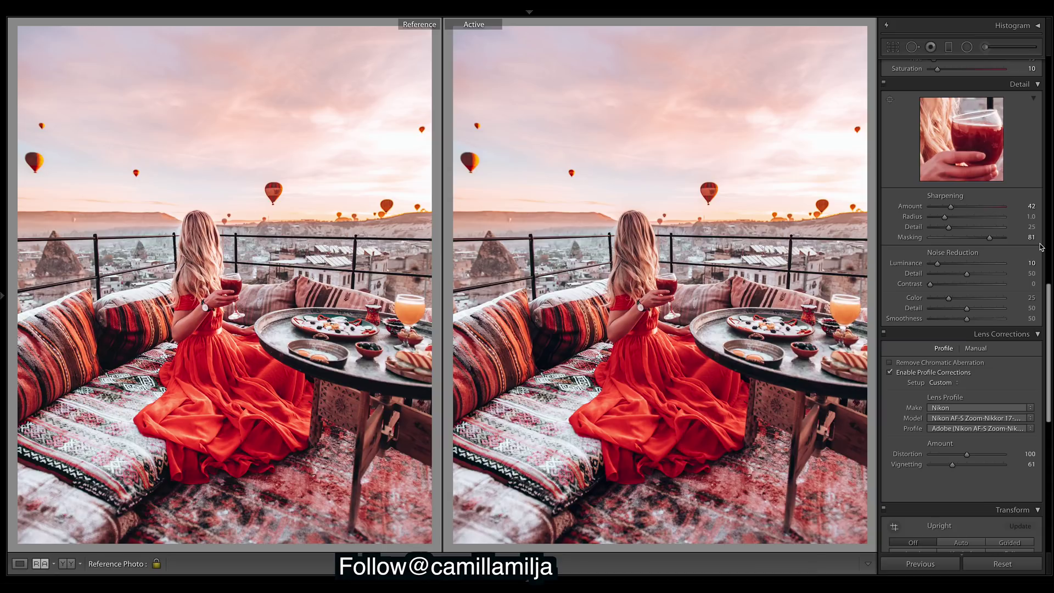
Step: Select the brush adjustment covering the woman and her dress, and check its mask overlay
left_click(985, 47)
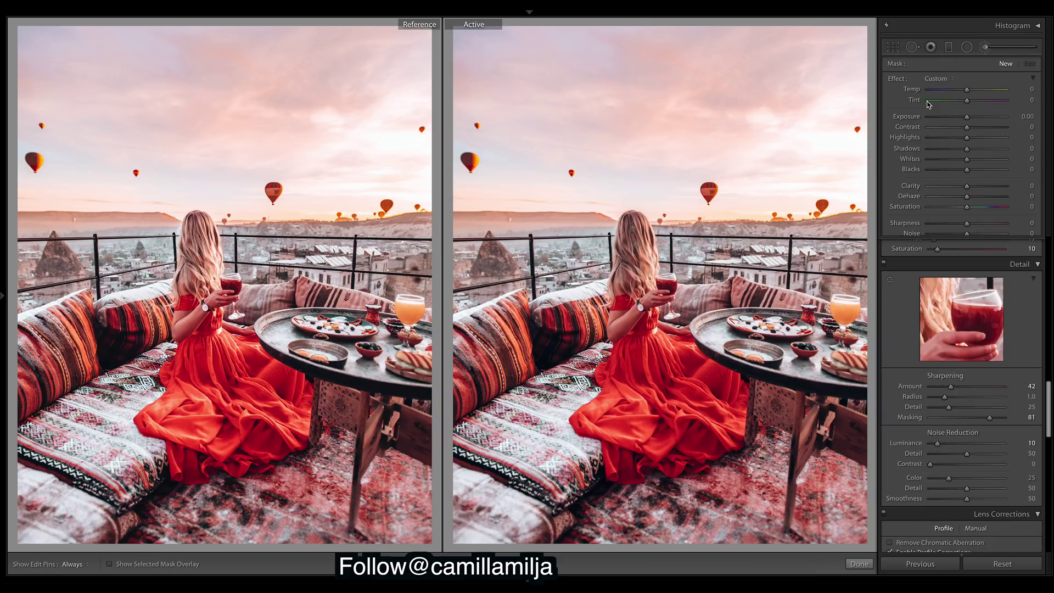
left_click(636, 245)
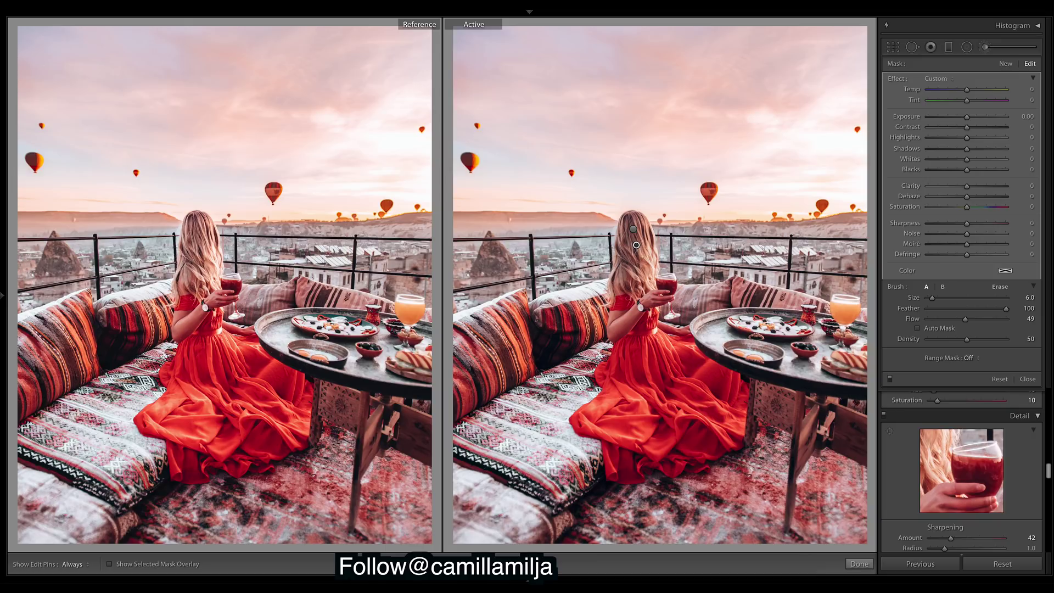
left_click(109, 565)
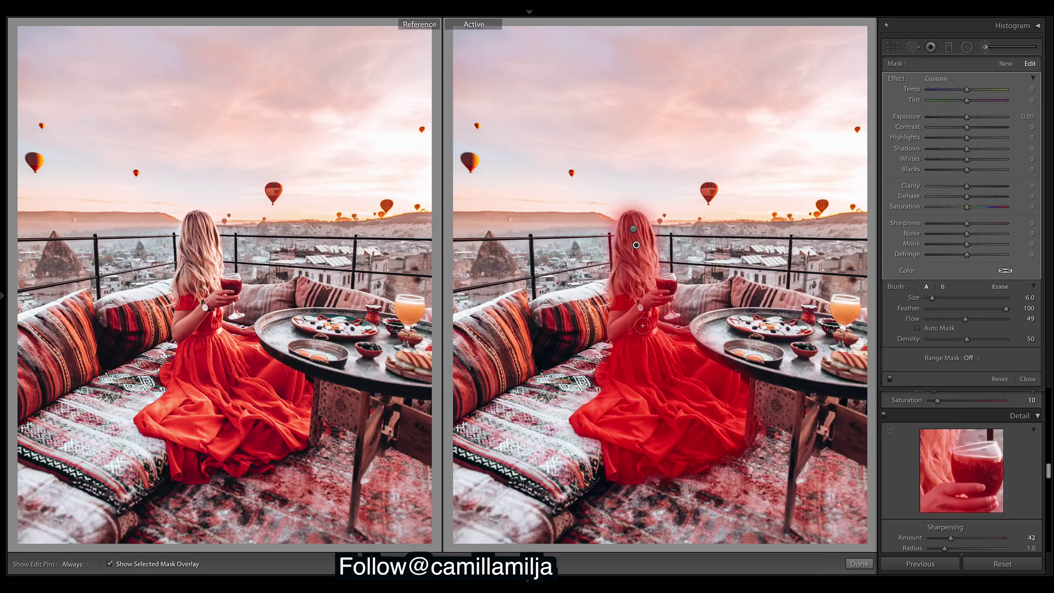
left_click(109, 564)
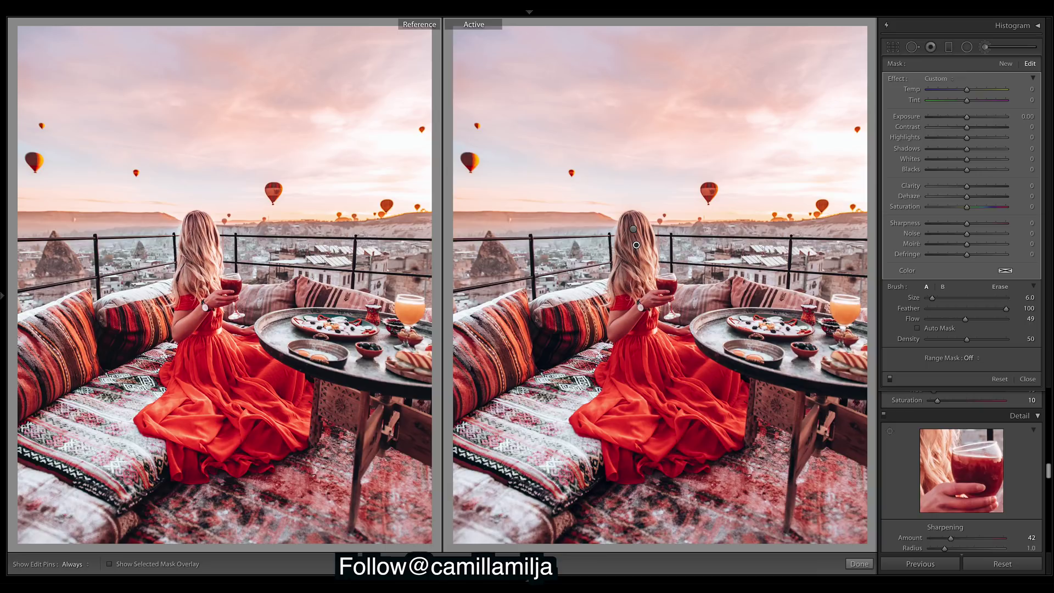
Step: Set the woman's brush adjustment to Exposure 0.10, Highlights 10 and Whites 14
left_click(969, 118)
left_click_drag(972, 119, 971, 119)
left_click_drag(967, 138, 974, 140)
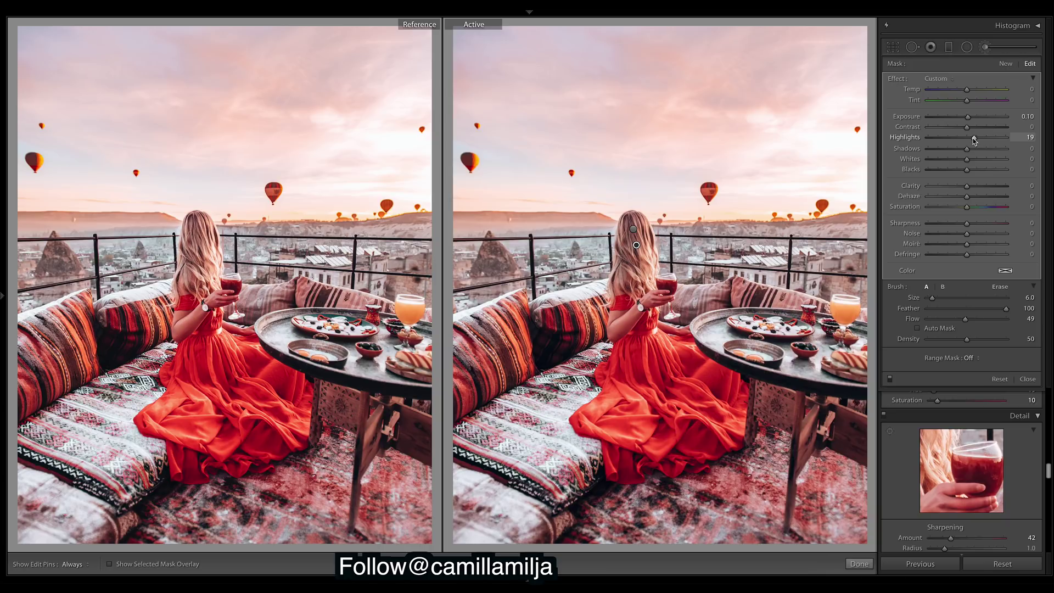
left_click_drag(973, 137, 970, 139)
left_click_drag(966, 159, 969, 172)
Step: Try Dehaze 9 and Contrast 23 on the woman's brush adjustment, reverting each one
left_click_drag(973, 201, 972, 200)
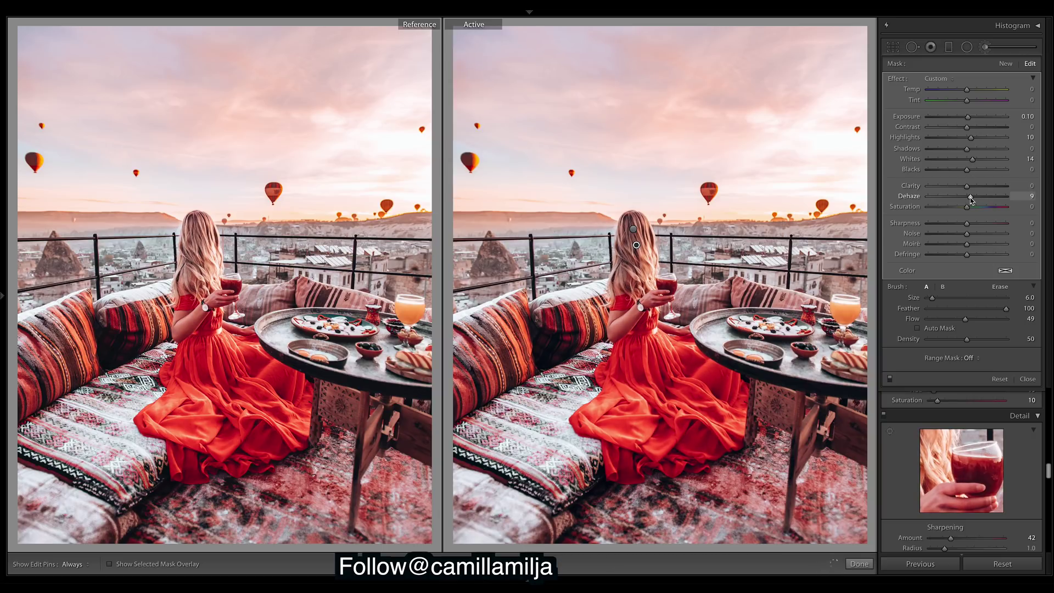
double_click(970, 197)
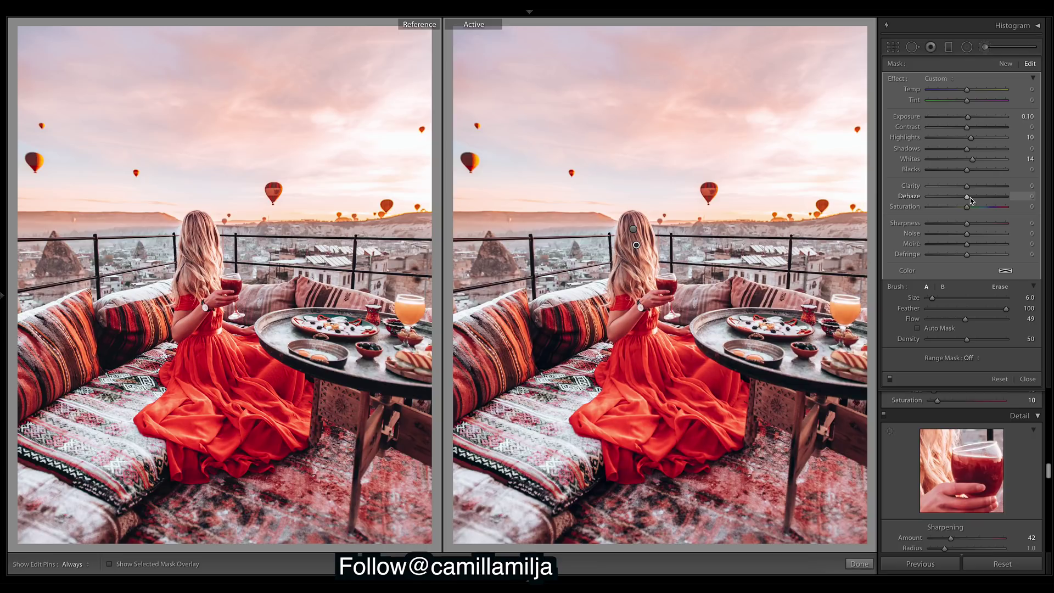
left_click_drag(967, 127, 976, 129)
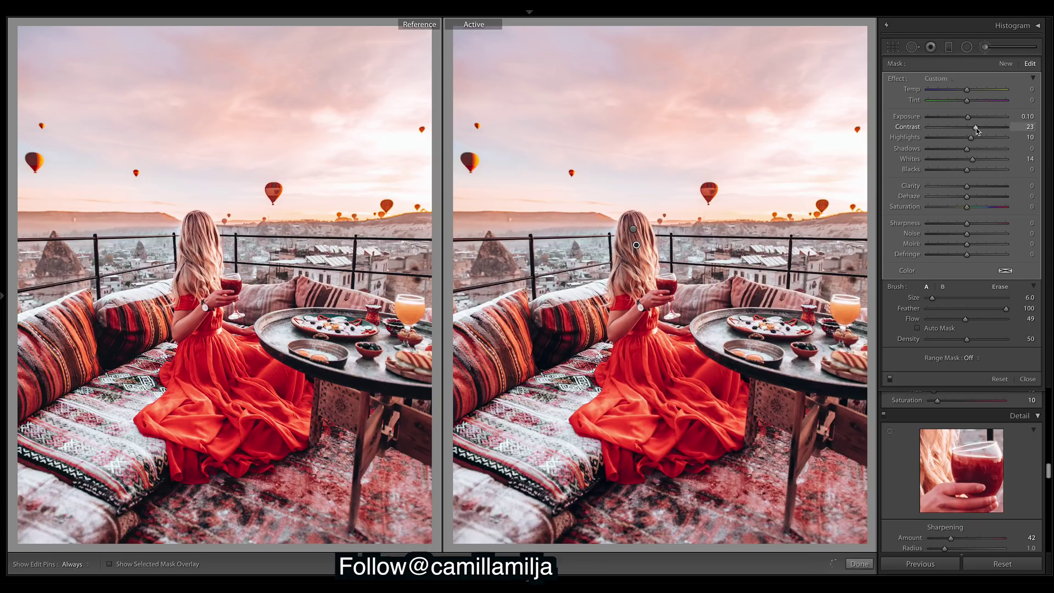
key("ctrl+z")
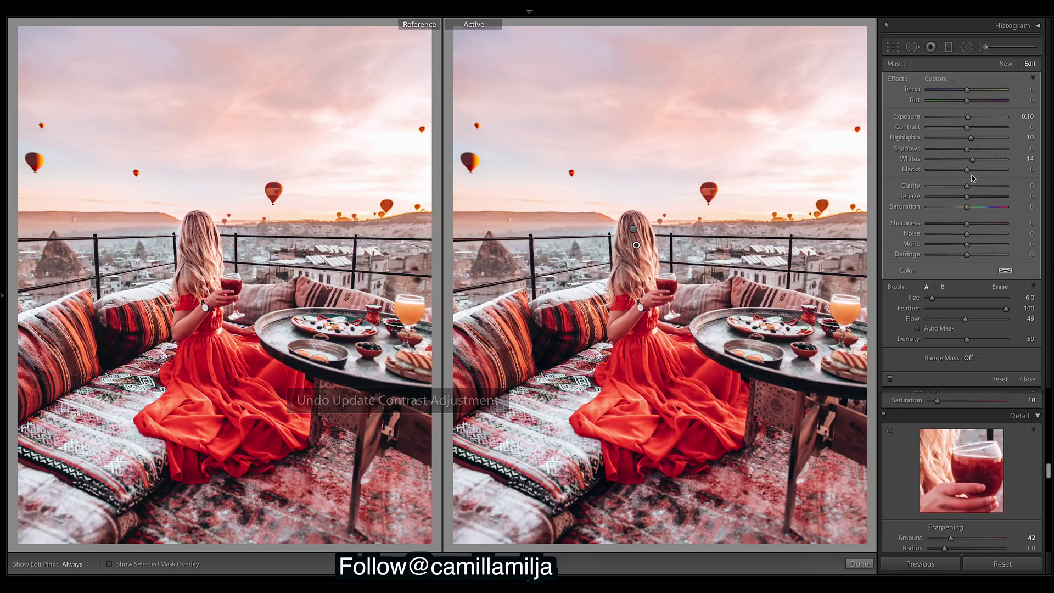
Step: Add a slight amount of Dehaze to the woman's brush adjustment and close the brush tool
left_click_drag(973, 198, 972, 199)
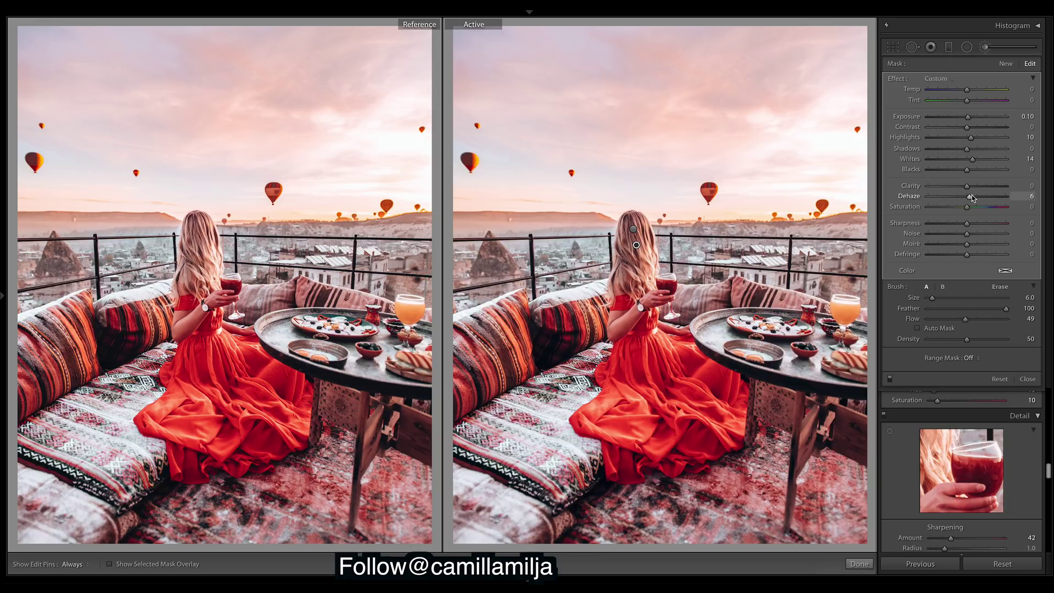
left_click_drag(972, 198, 975, 199)
left_click_drag(973, 198, 974, 198)
left_click(988, 48)
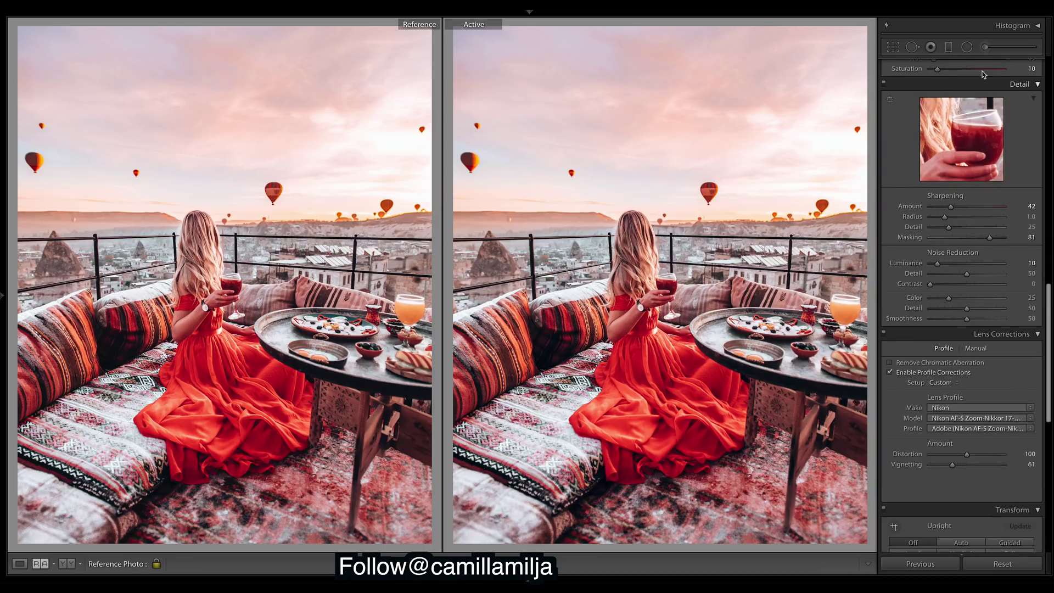
Step: Set the existing brush adjustment on the woman's hair to Temp 4, Exposure 0.23, Highlights 9, Shadows 13 and Whites 9
left_click(985, 48)
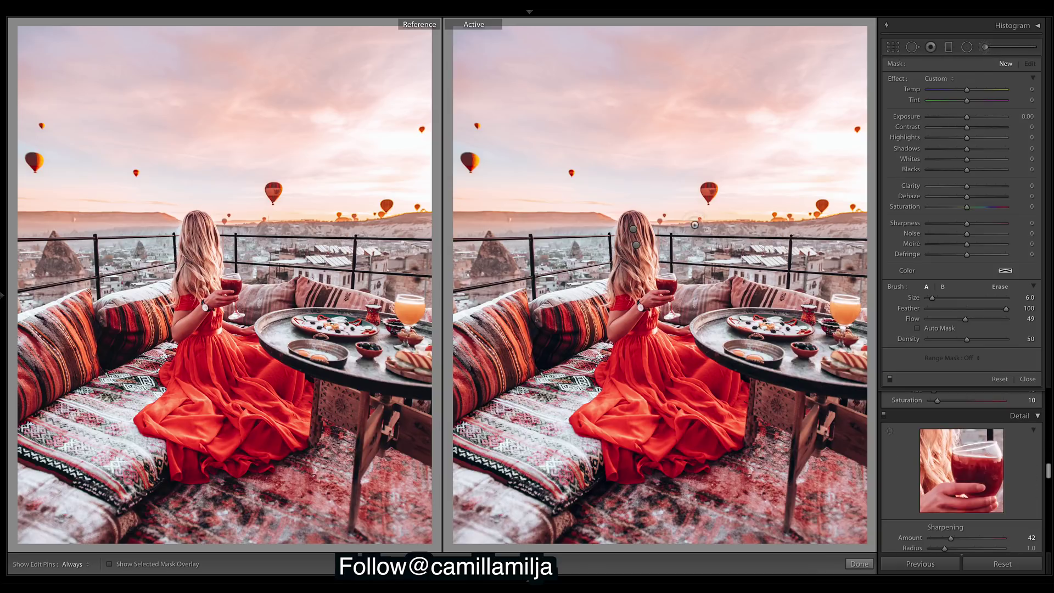
left_click(633, 229)
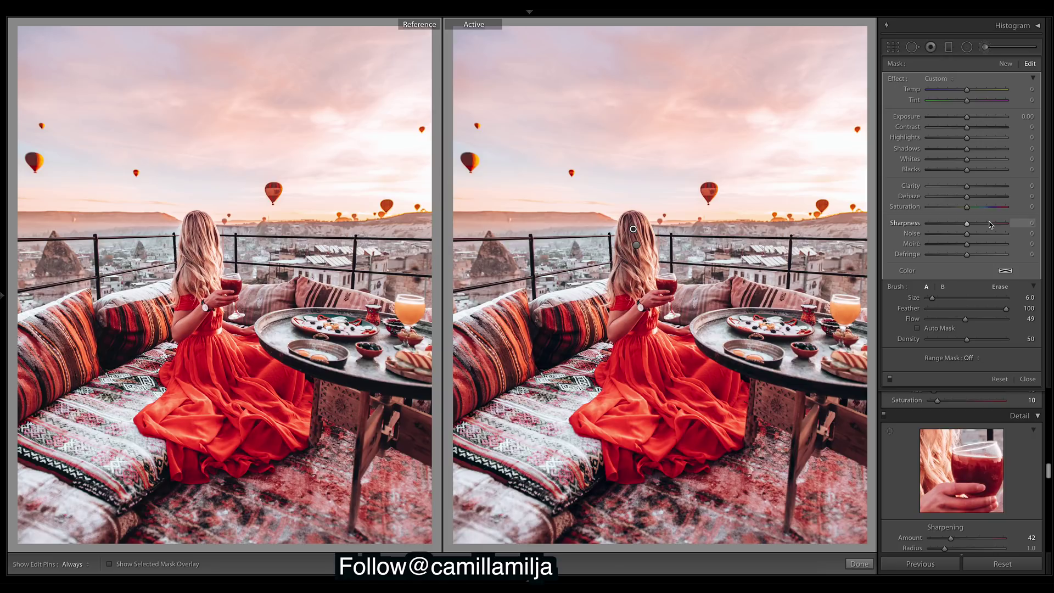
left_click_drag(967, 118, 971, 122)
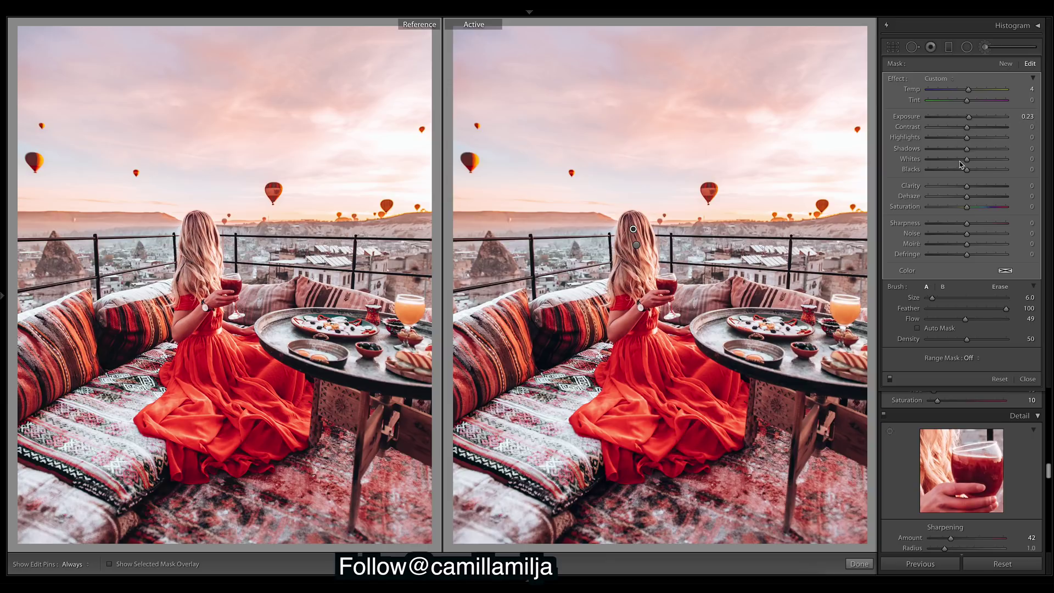
left_click_drag(970, 138, 972, 138)
left_click_drag(969, 151, 974, 154)
left_click_drag(969, 161, 970, 160)
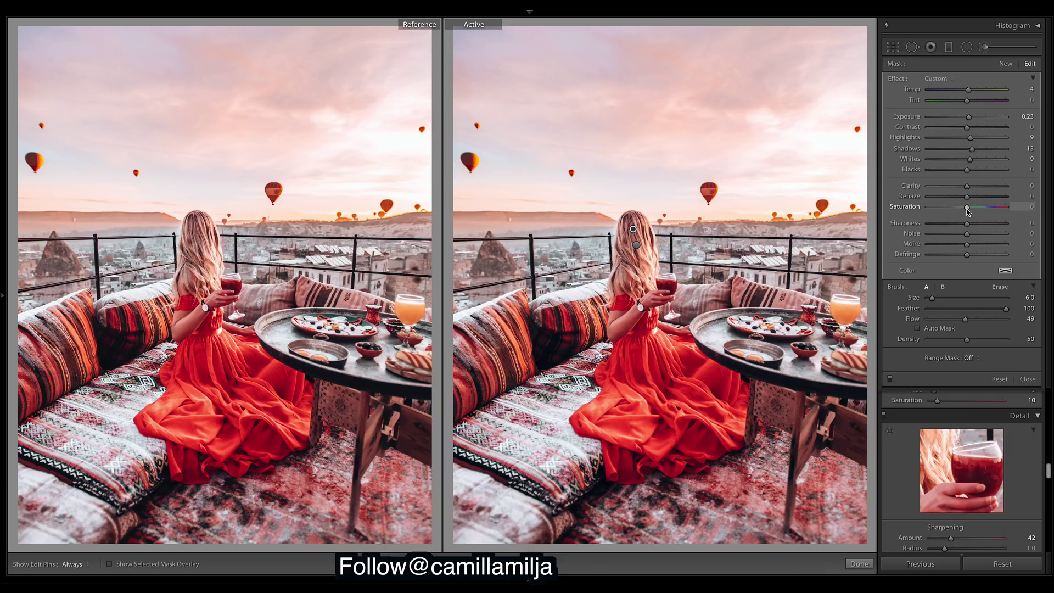
Step: Lower the Saturation of the hair's brush adjustment slightly, close the brush tool and return to the Basic settings
left_click_drag(965, 211, 965, 210)
double_click(965, 210)
left_click_drag(967, 209, 963, 209)
left_click(859, 564)
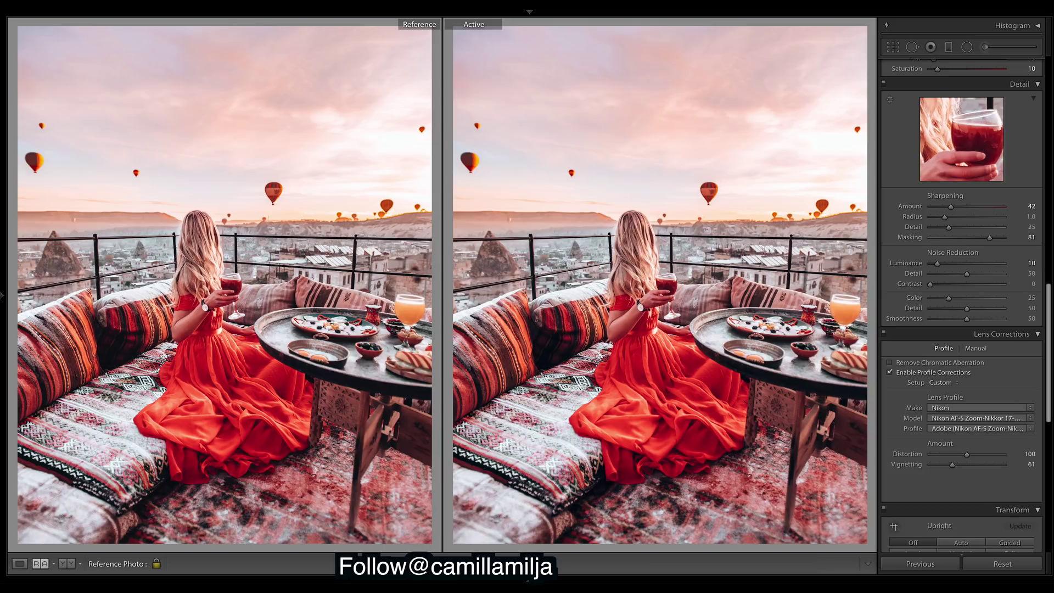
left_click_drag(1050, 331, 1049, 63)
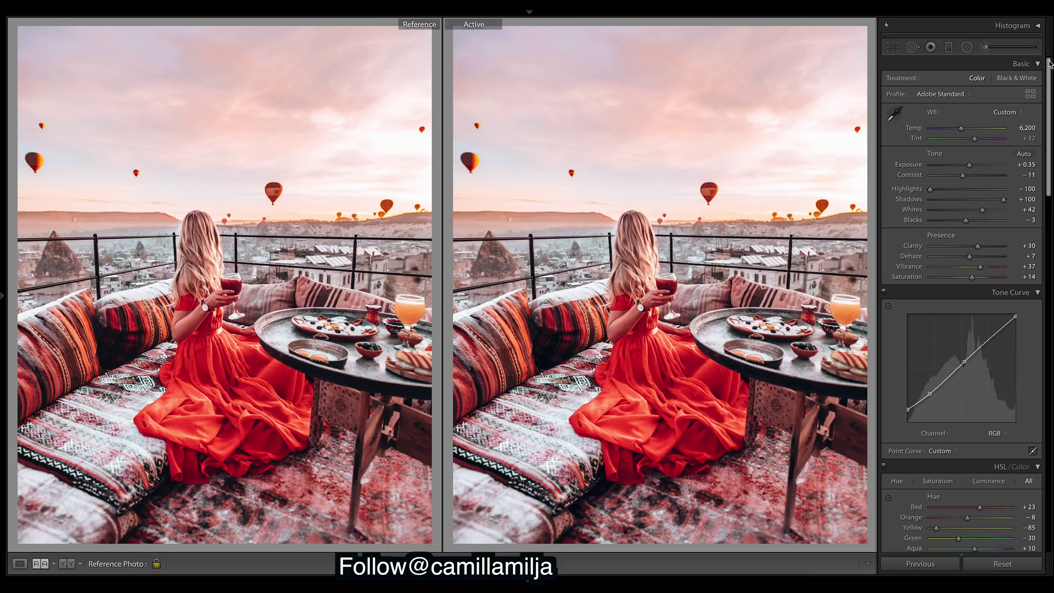